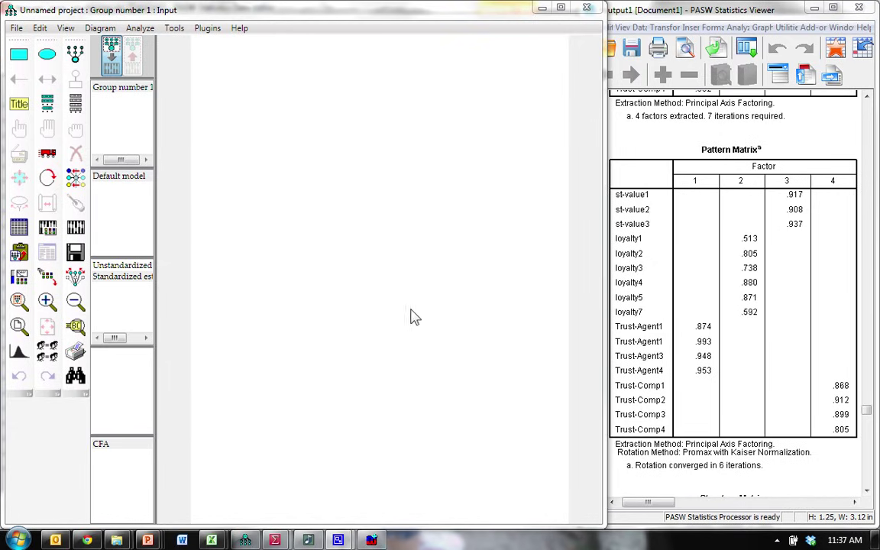
# Attach Bencare_items_no_missing.sav from the Data folder as the group's data file.
pyautogui.click(762, 213)
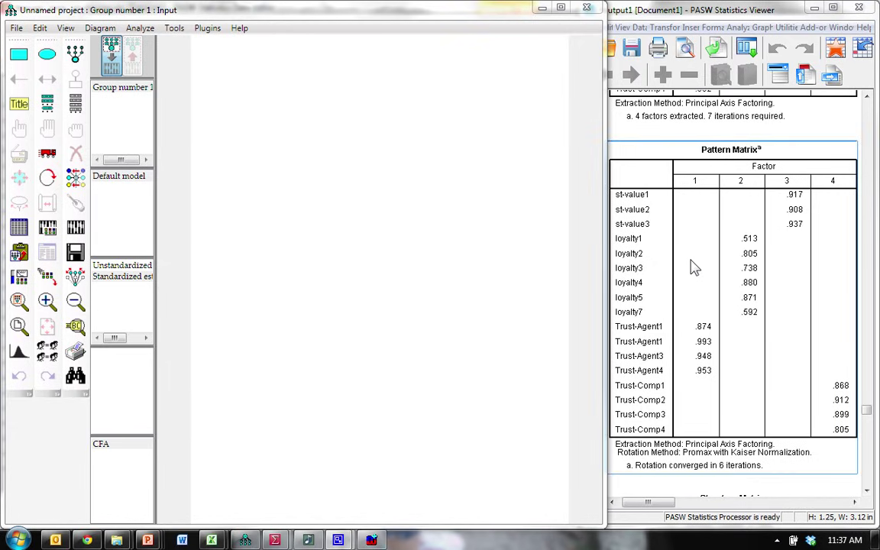
pyautogui.click(330, 300)
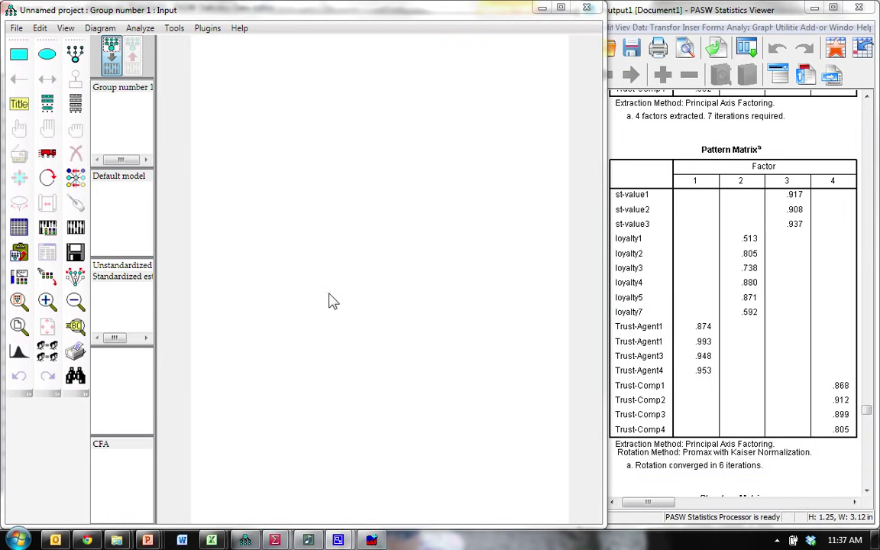
pyautogui.click(18, 226)
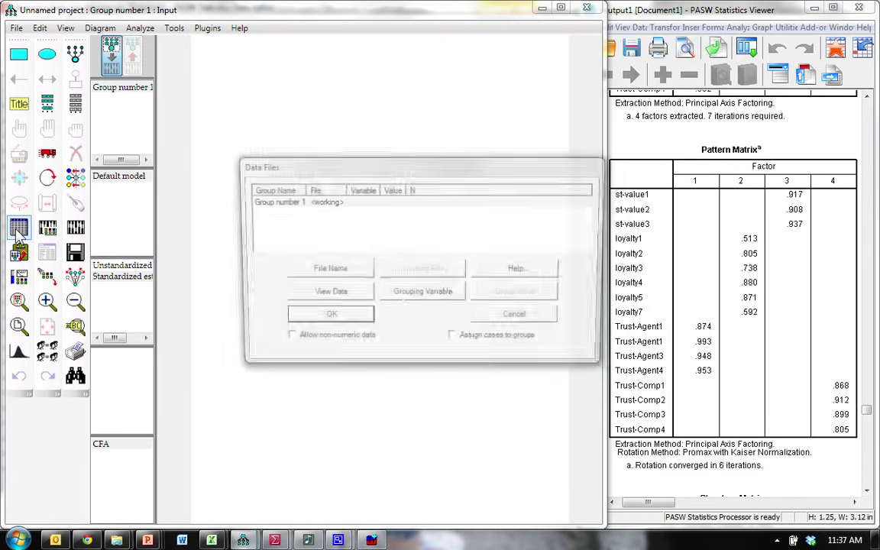
pyautogui.click(326, 270)
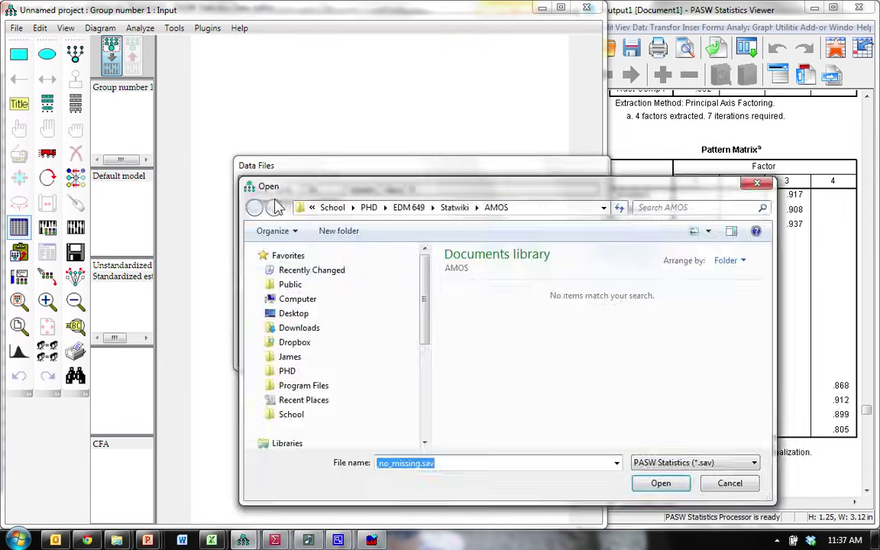
pyautogui.click(302, 400)
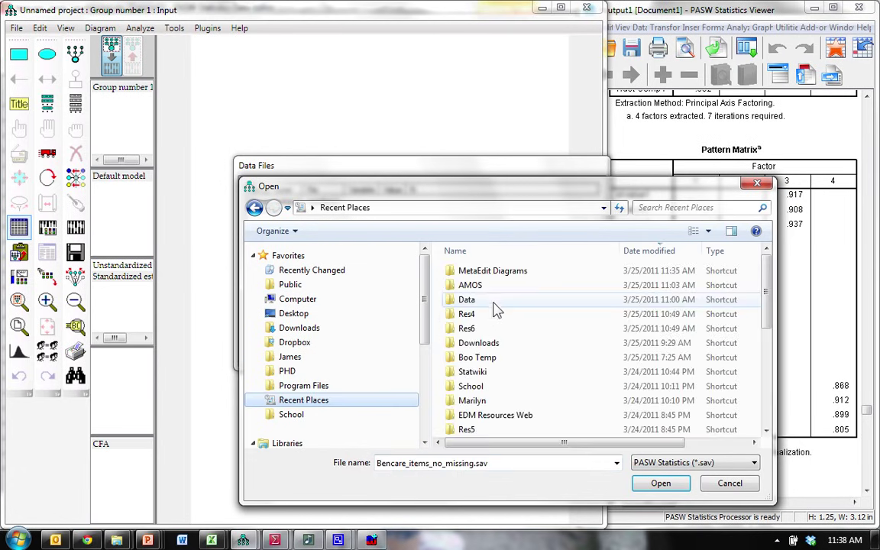
pyautogui.doubleClick(480, 304)
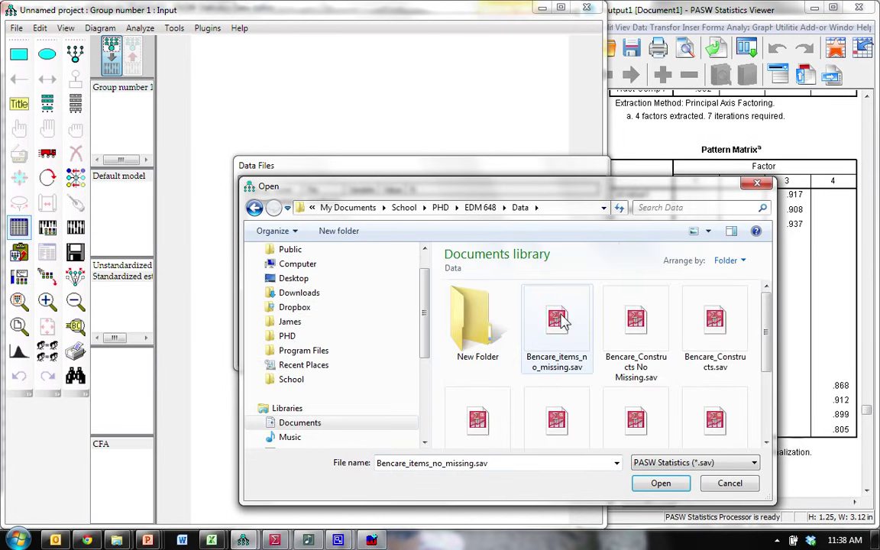
pyautogui.click(663, 485)
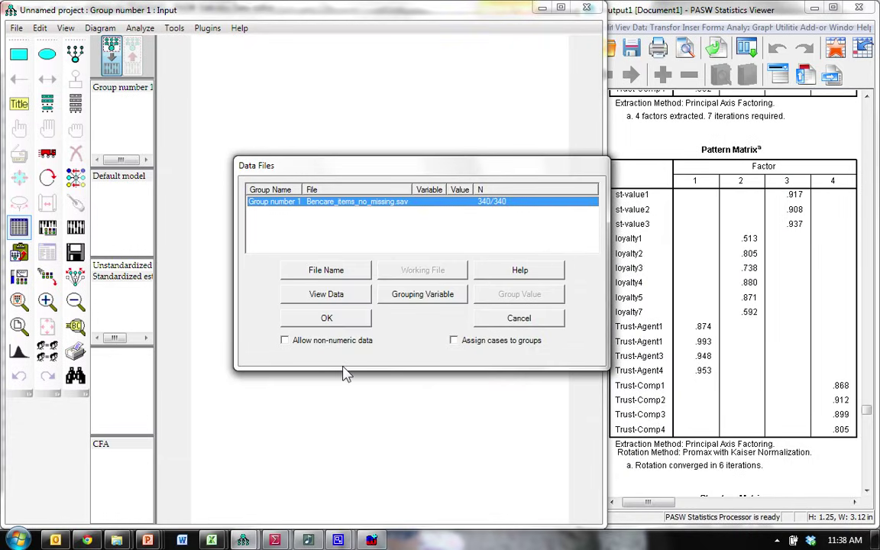
# Draw the first latent factor with four indicators and their error terms.
pyautogui.click(330, 319)
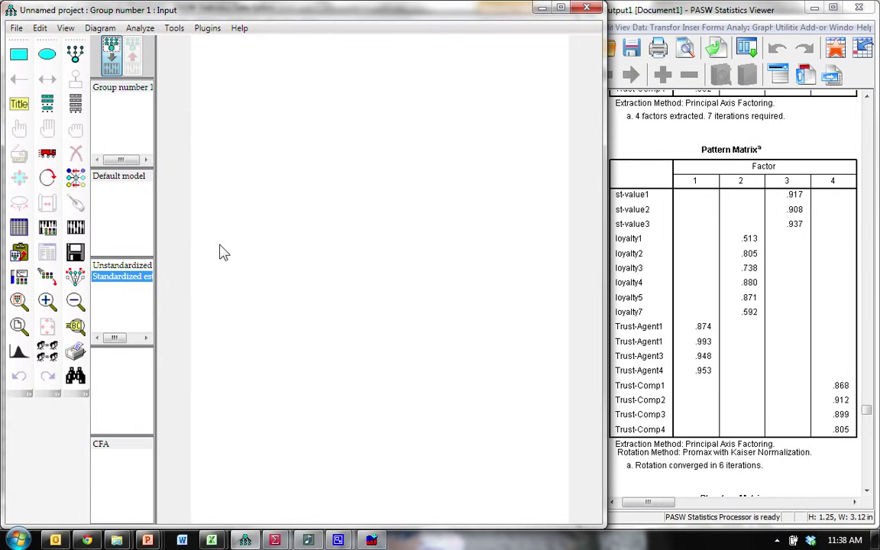
pyautogui.click(74, 53)
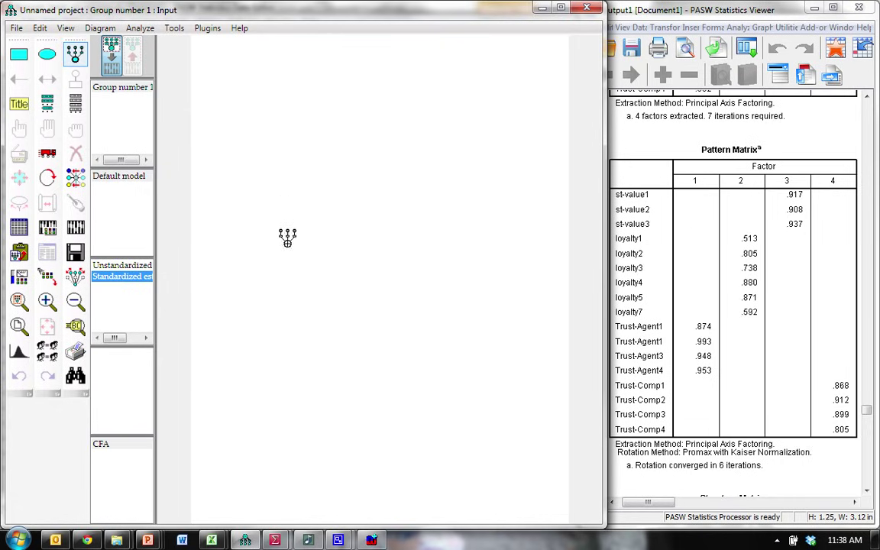
pyautogui.moveTo(265, 183)
pyautogui.mouseDown()
pyautogui.moveTo(365, 189)
pyautogui.moveTo(300, 240)
pyautogui.moveTo(333, 189)
pyautogui.moveTo(333, 202)
pyautogui.moveTo(300, 204)
pyautogui.moveTo(296, 178)
pyautogui.moveTo(312, 206)
pyautogui.mouseUp()
pyautogui.click(290, 195)
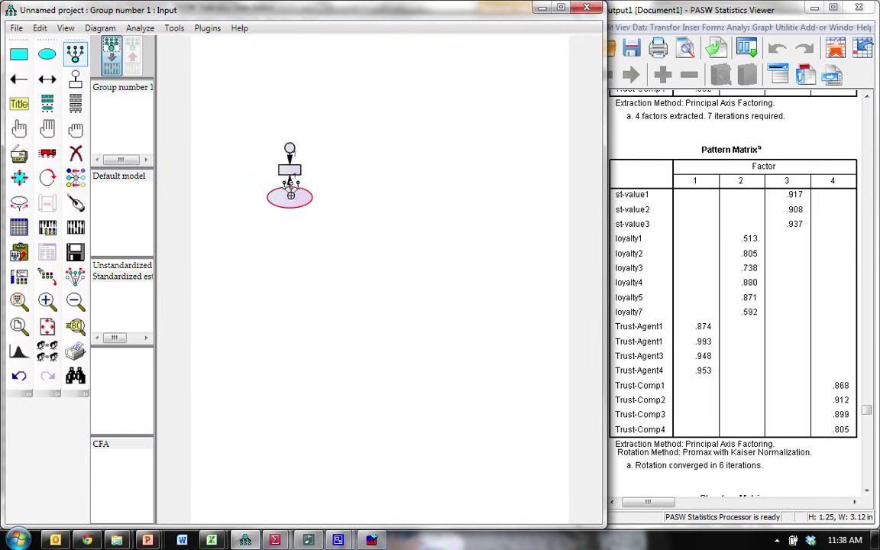
pyautogui.click(290, 194)
pyautogui.click(290, 195)
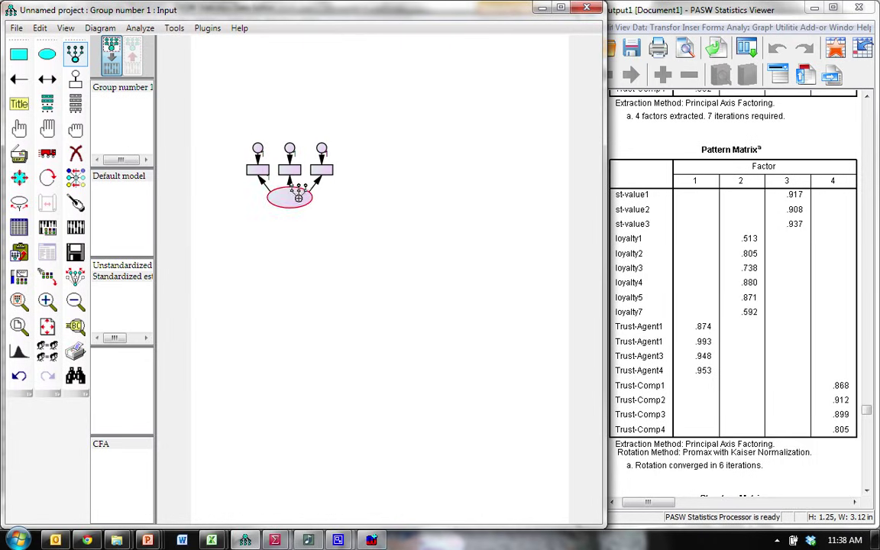
pyautogui.click(727, 307)
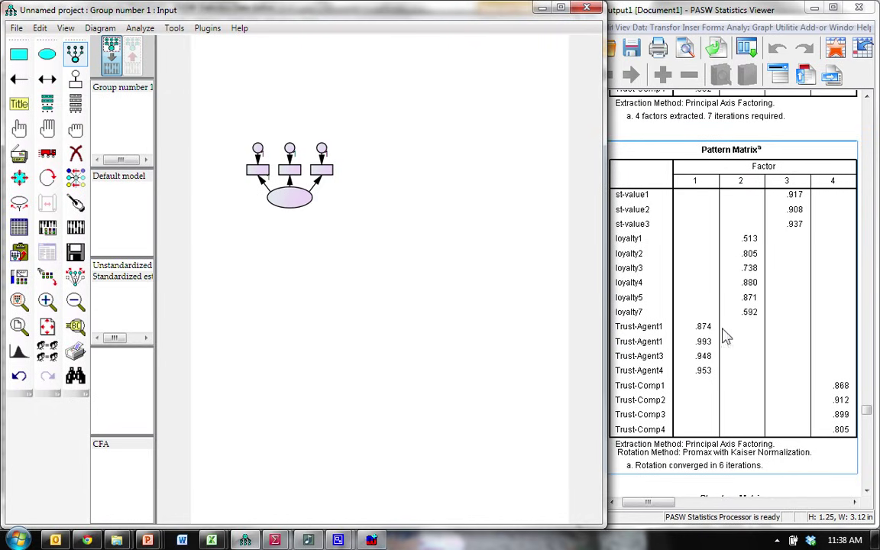
pyautogui.click(300, 206)
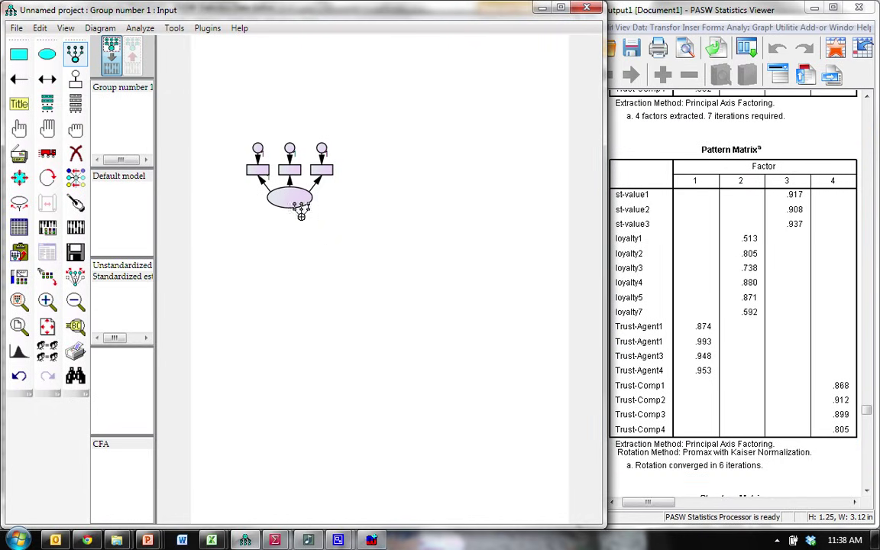
pyautogui.click(296, 197)
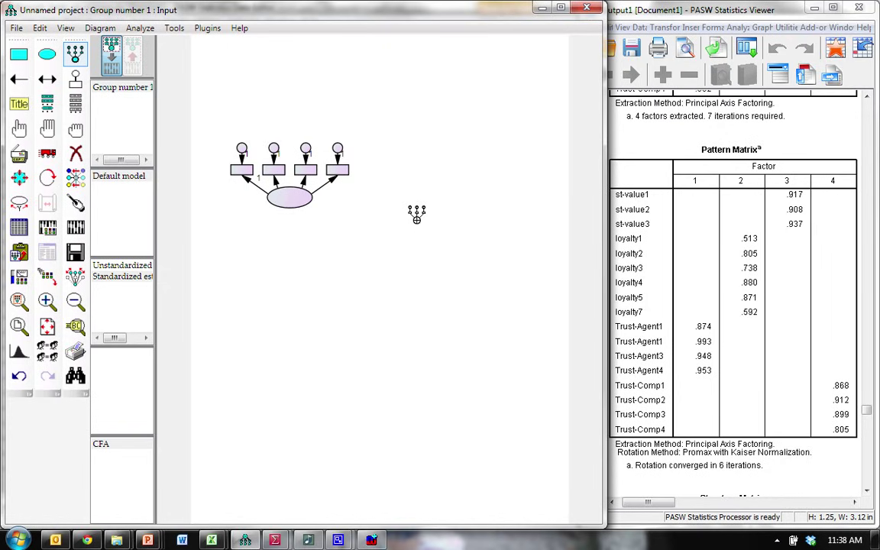
# Add three more latent factors carrying six, three and four indicators.
pyautogui.moveTo(299, 252); pyautogui.dragTo(345, 273)
pyautogui.click(323, 262)
pyautogui.click(323, 262)
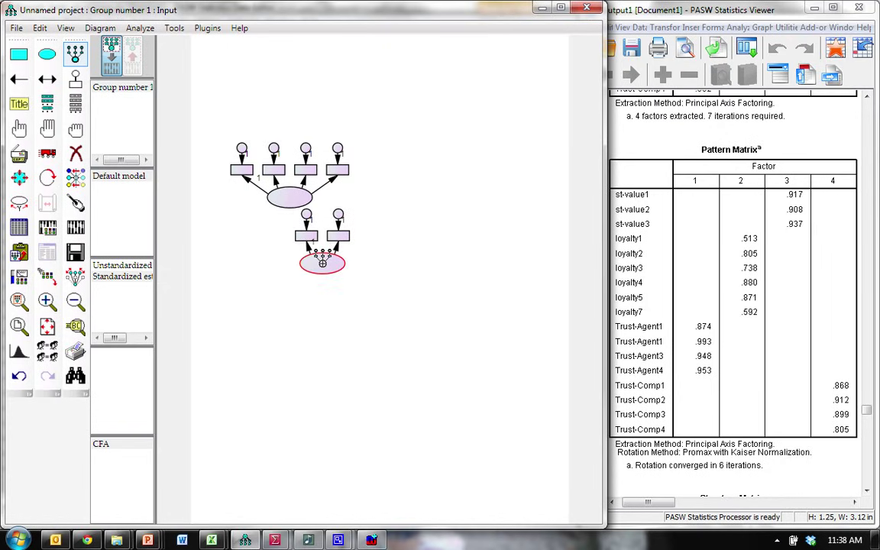
pyautogui.click(323, 262)
pyautogui.click(322, 262)
pyautogui.click(322, 261)
pyautogui.click(322, 262)
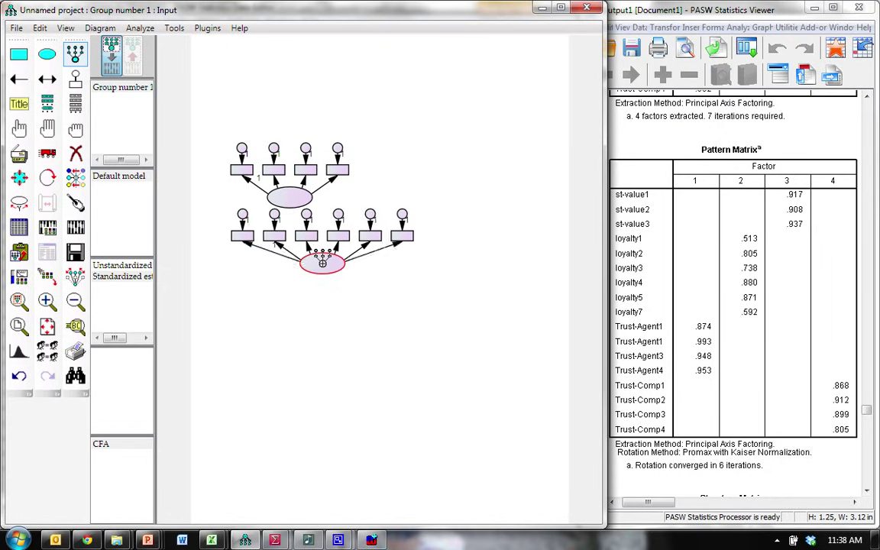
pyautogui.moveTo(295, 349); pyautogui.dragTo(339, 373)
pyautogui.click(317, 361)
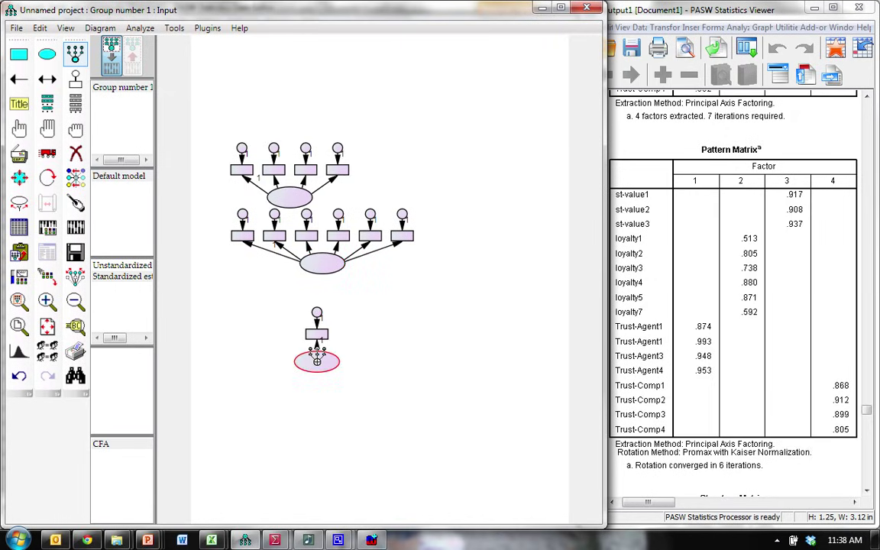
pyautogui.click(317, 360)
pyautogui.click(317, 360)
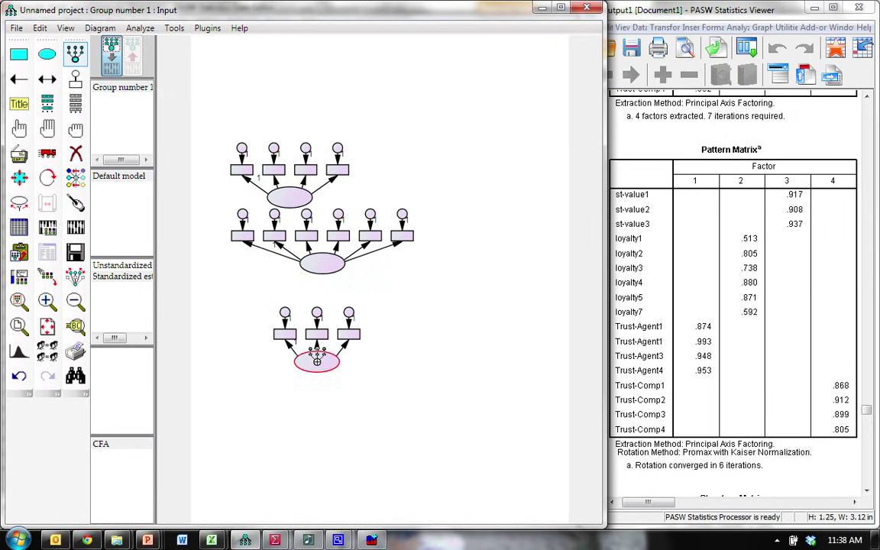
pyautogui.moveTo(369, 425); pyautogui.dragTo(413, 449)
pyautogui.click(391, 436)
pyautogui.click(391, 437)
pyautogui.click(391, 437)
pyautogui.click(391, 437)
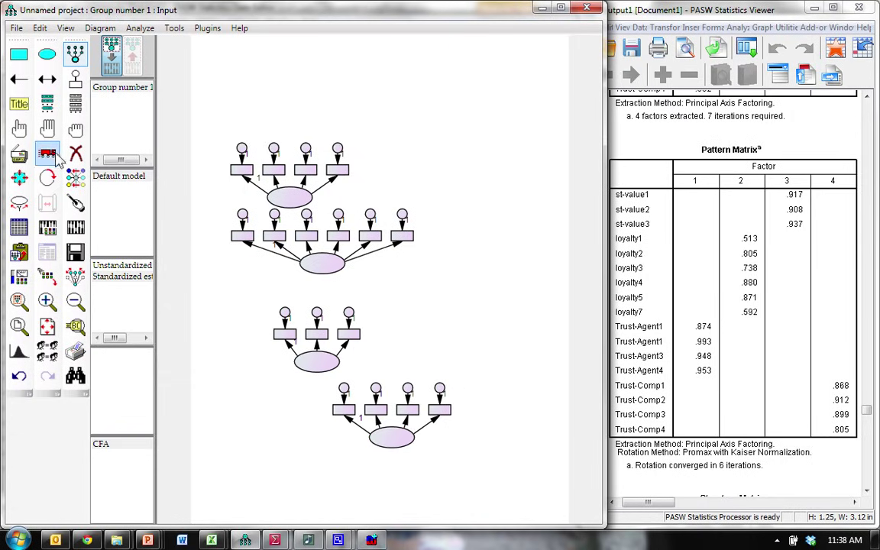
# Rotate each factor's indicators so they sit to its left.
pyautogui.click(47, 177)
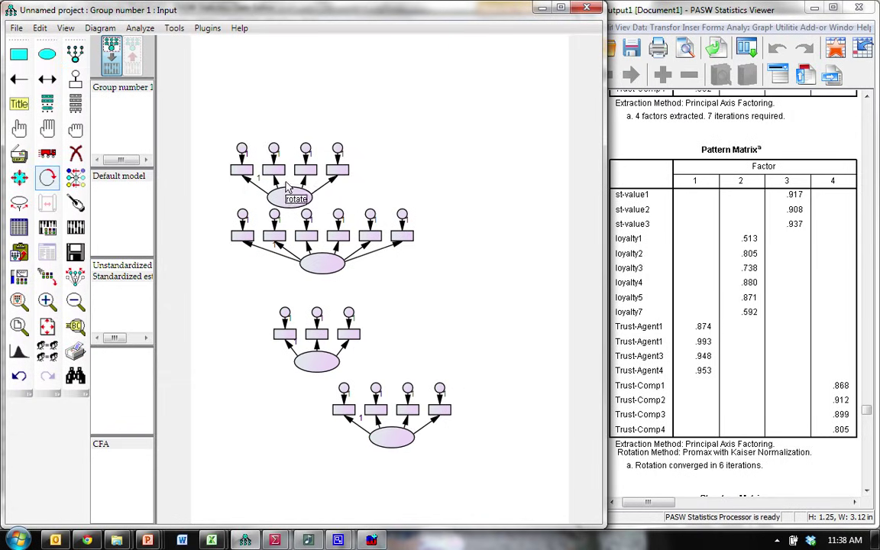
pyautogui.click(289, 197)
pyautogui.click(290, 197)
pyautogui.click(289, 197)
pyautogui.click(322, 263)
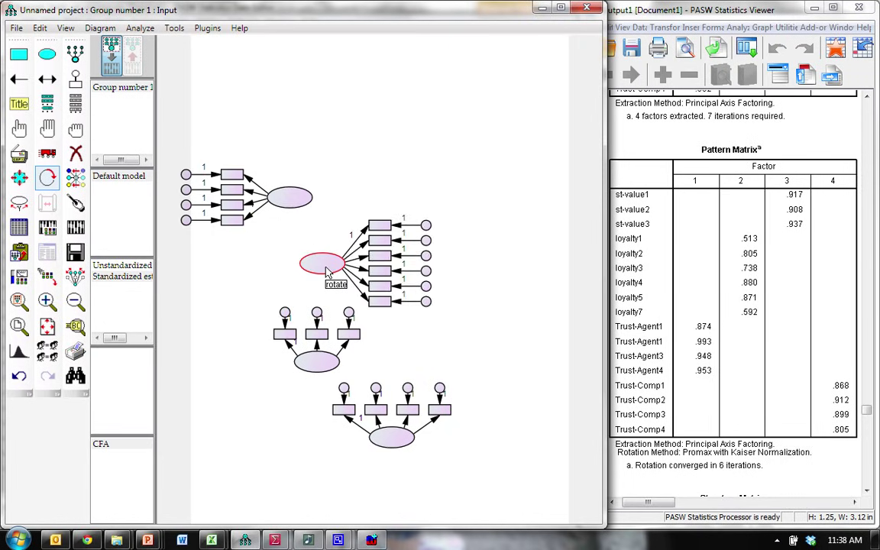
pyautogui.click(322, 264)
pyautogui.click(322, 263)
pyautogui.click(327, 362)
pyautogui.click(326, 362)
pyautogui.click(327, 362)
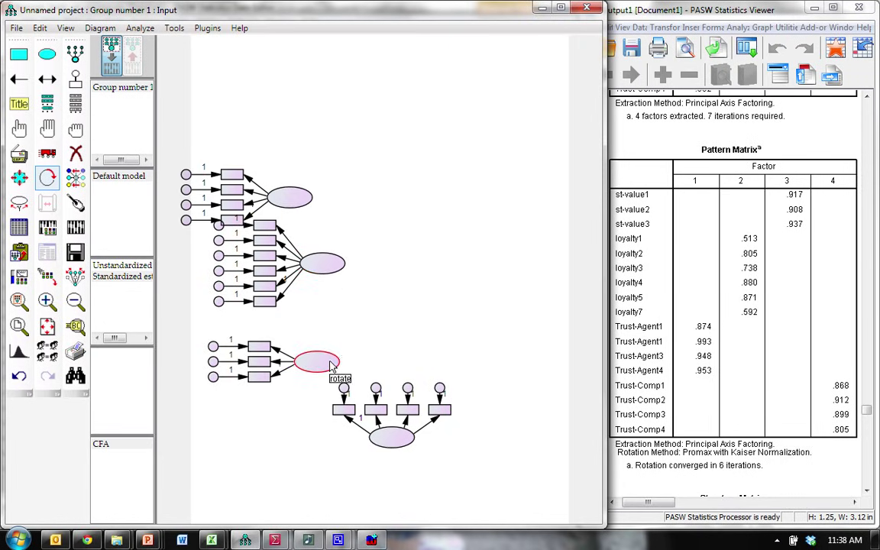
pyautogui.click(392, 437)
pyautogui.click(391, 436)
pyautogui.click(392, 437)
# Stack the four factor models in one vertical column, preserving symmetries.
pyautogui.click(47, 153)
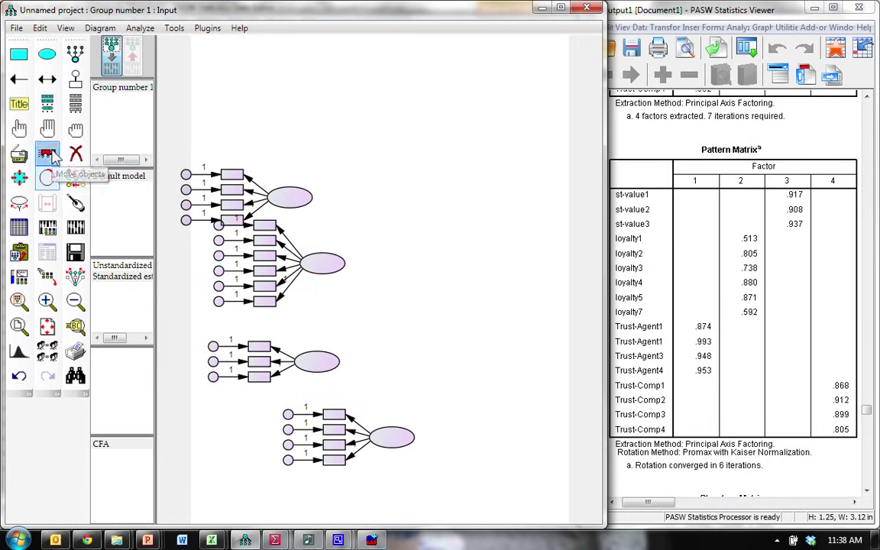
pyautogui.click(74, 275)
pyautogui.moveTo(294, 198); pyautogui.dragTo(419, 137)
pyautogui.moveTo(337, 269); pyautogui.dragTo(427, 216)
pyautogui.moveTo(324, 361); pyautogui.dragTo(418, 286)
pyautogui.moveTo(395, 430); pyautogui.dragTo(427, 350)
pyautogui.scroll(1, 447, 350)
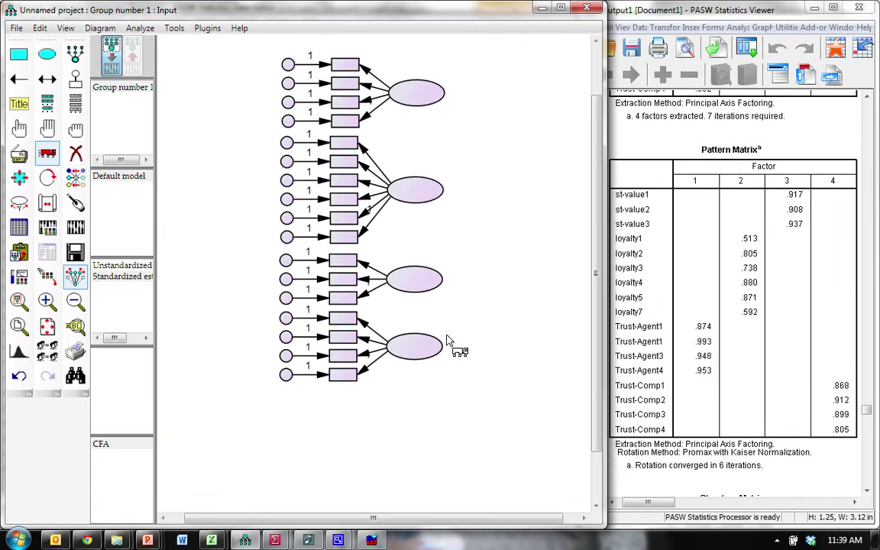
pyautogui.scroll(2, 599, 269)
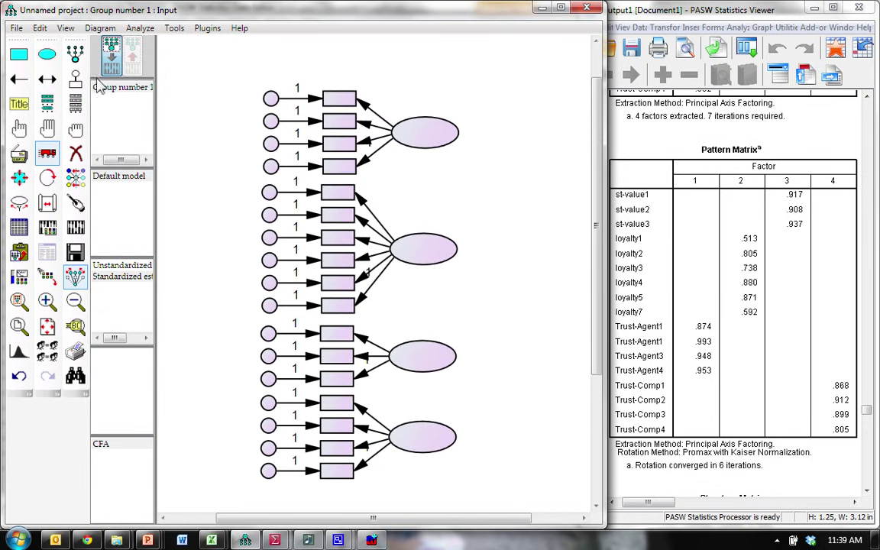
# Select all four factors and shift them together to the right.
pyautogui.click(19, 128)
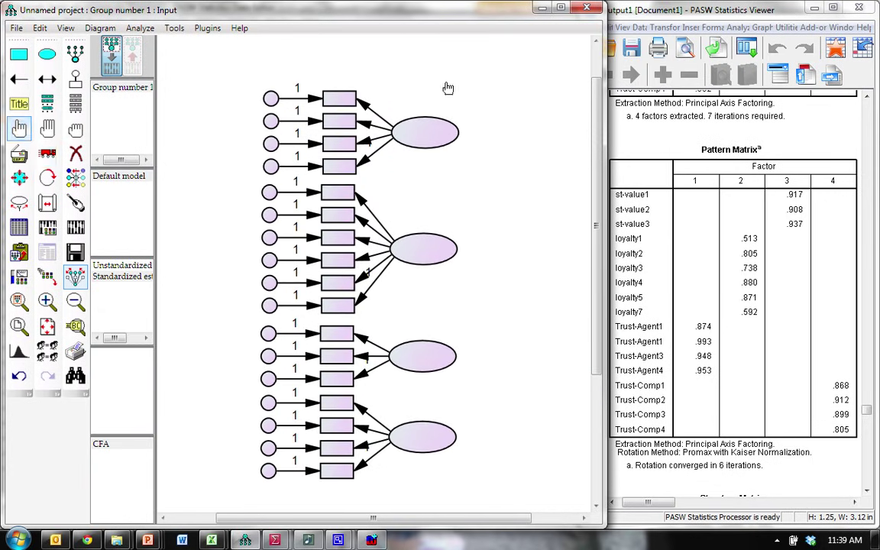
pyautogui.click(397, 126)
pyautogui.click(409, 263)
pyautogui.click(403, 362)
pyautogui.click(404, 434)
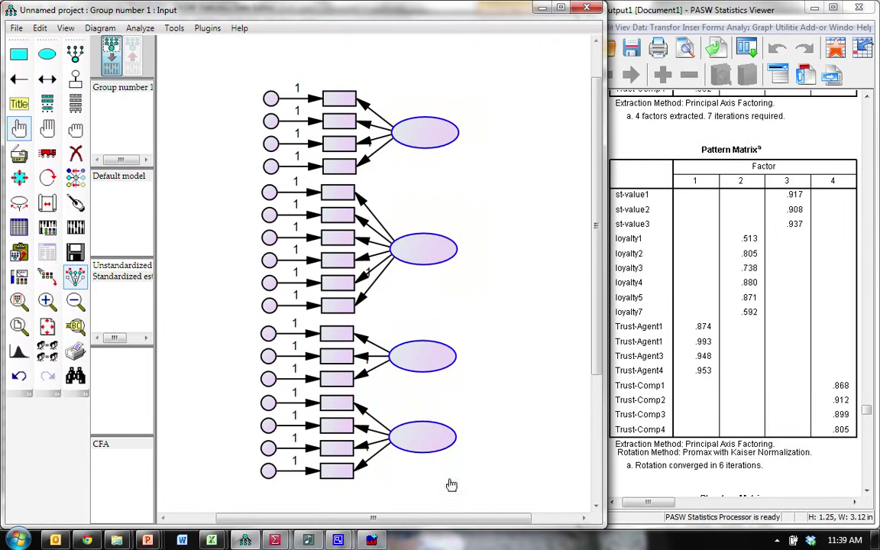
pyautogui.click(47, 152)
pyautogui.moveTo(425, 145); pyautogui.dragTo(457, 147)
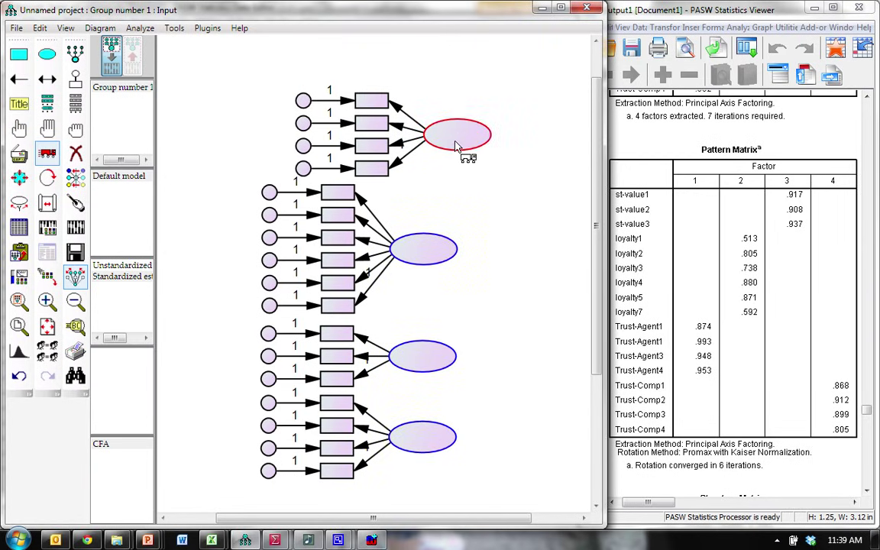
pyautogui.hotkey('ctrl', 'z')
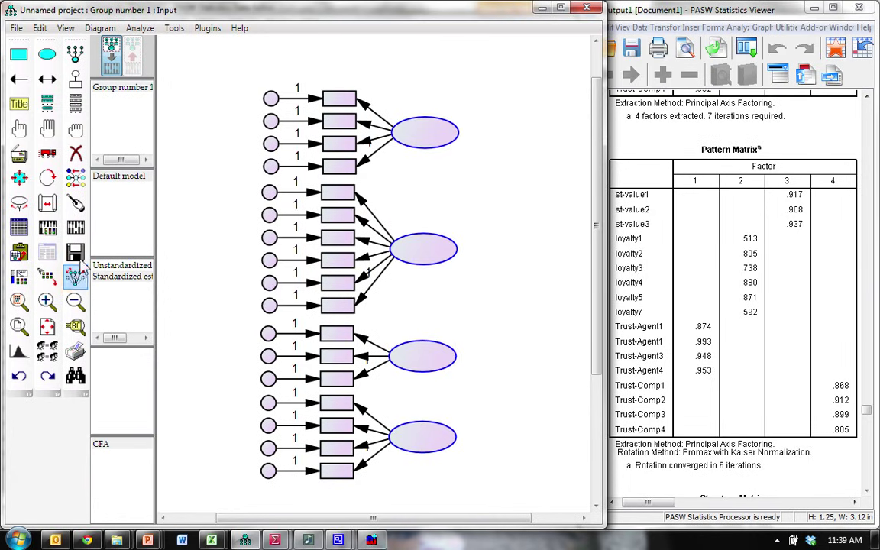
pyautogui.moveTo(448, 137); pyautogui.dragTo(526, 138)
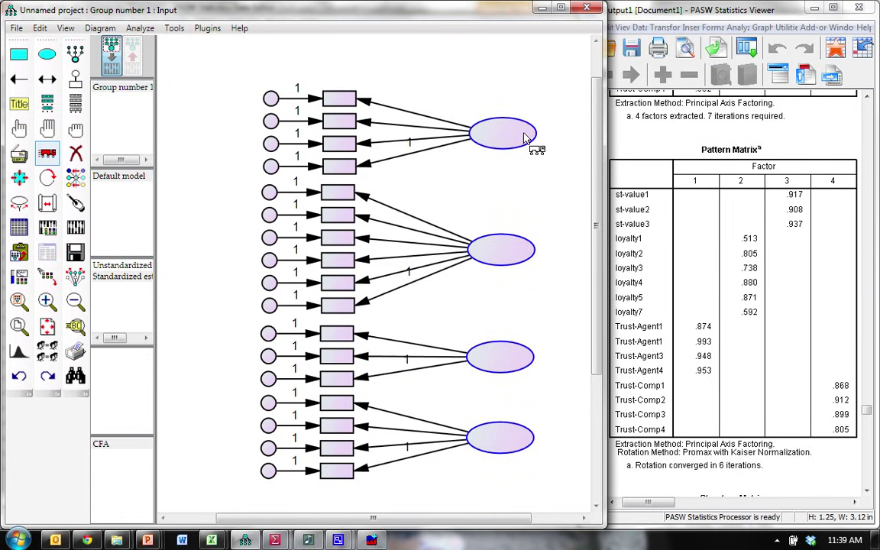
# Draw covariances among the four factors and undo an accidental shrink of the top ellipse.
pyautogui.click(207, 29)
pyautogui.click(238, 72)
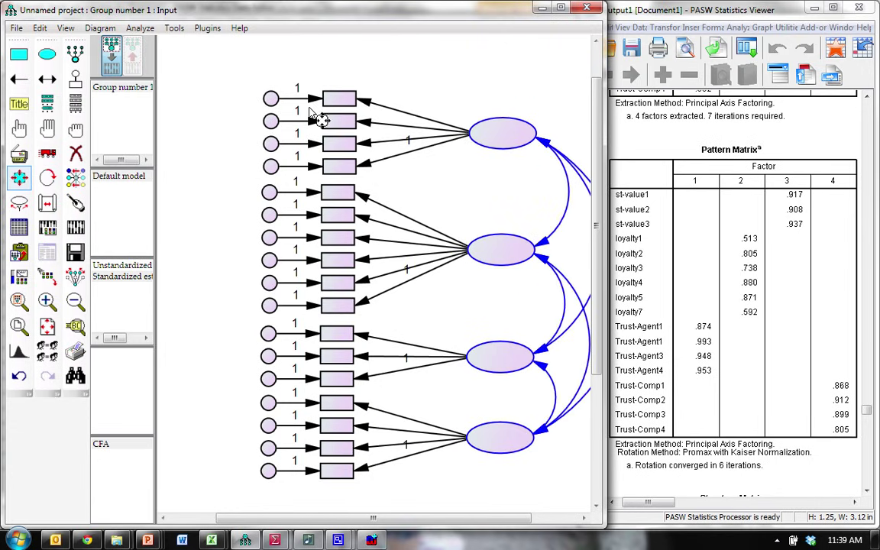
pyautogui.moveTo(424, 519); pyautogui.dragTo(471, 517)
pyautogui.click(76, 128)
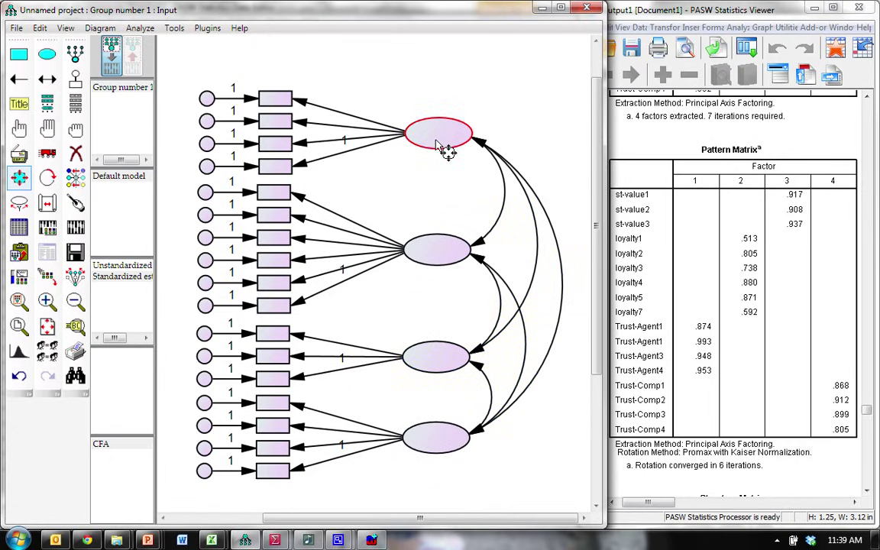
pyautogui.moveTo(436, 140); pyautogui.dragTo(437, 141)
pyautogui.hotkey('ctrl', 'z')
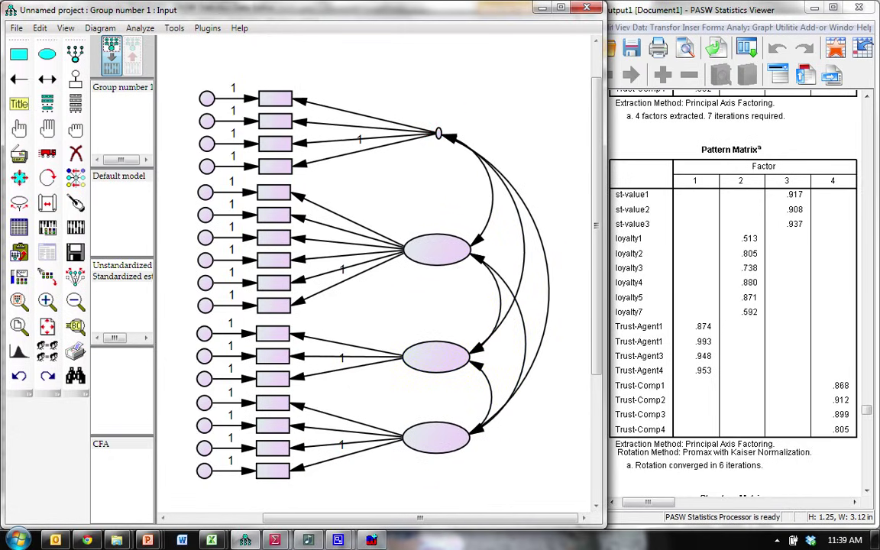
pyautogui.hotkey('ctrl', 'z')
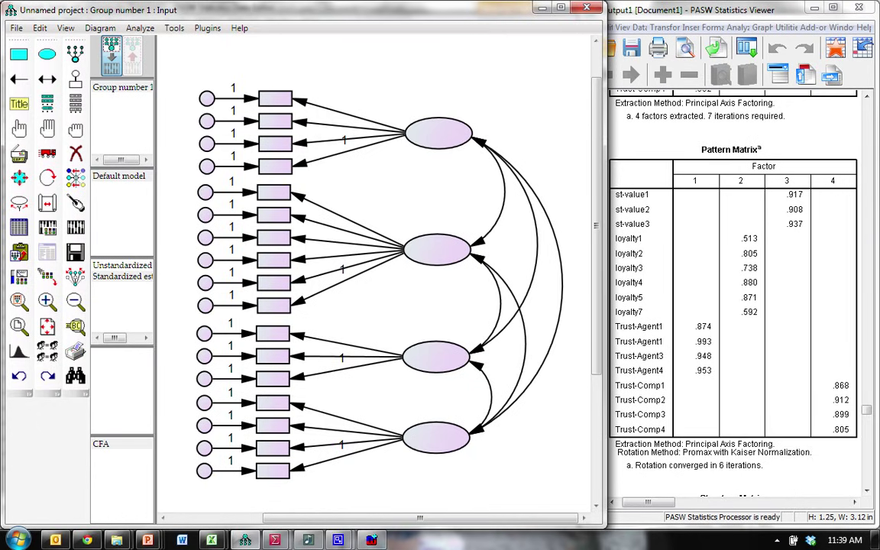
# Name the factors Agent Trust, Loyalty, Value and Company Trust, with Company Trust on two lines.
pyautogui.doubleClick(431, 140)
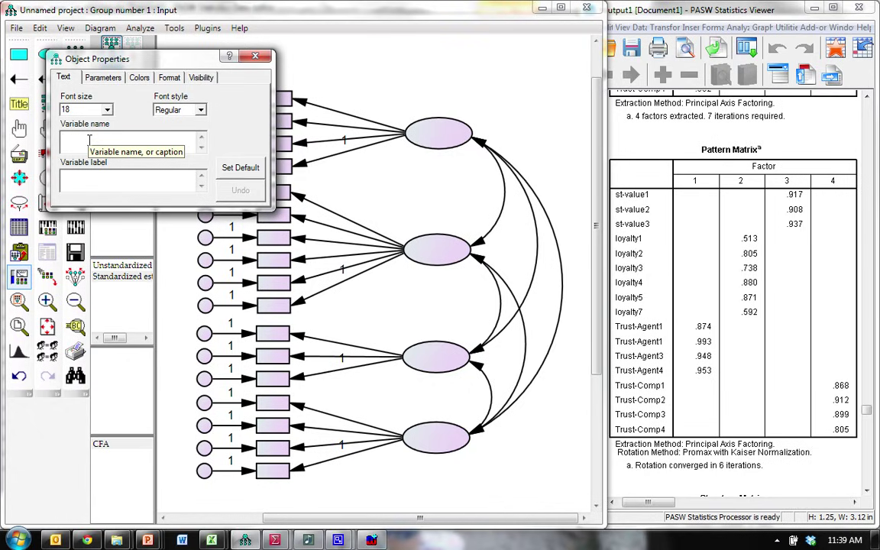
pyautogui.write('Agent Trust')
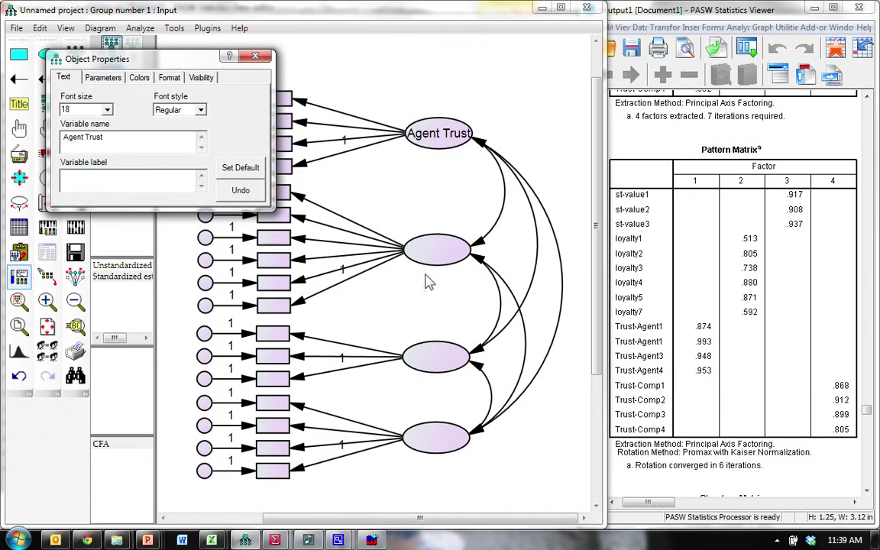
pyautogui.click(409, 256)
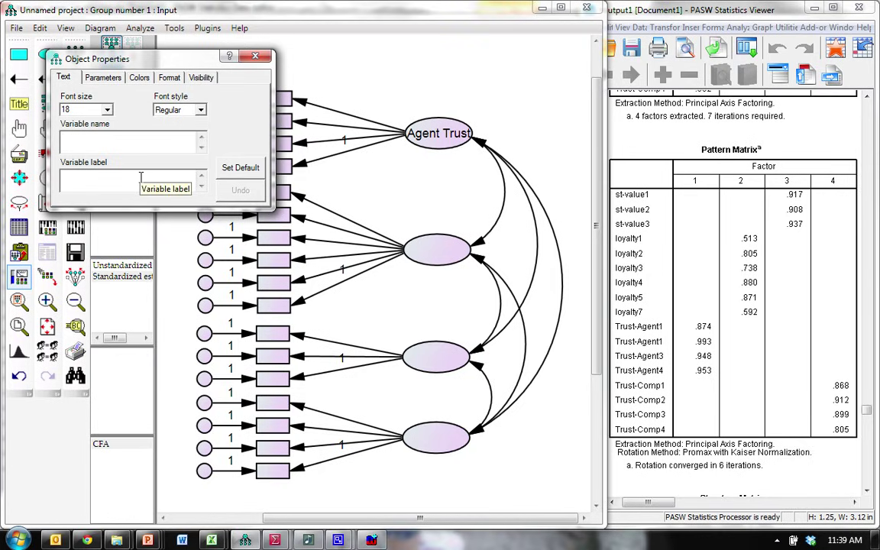
pyautogui.write('Loyalty')
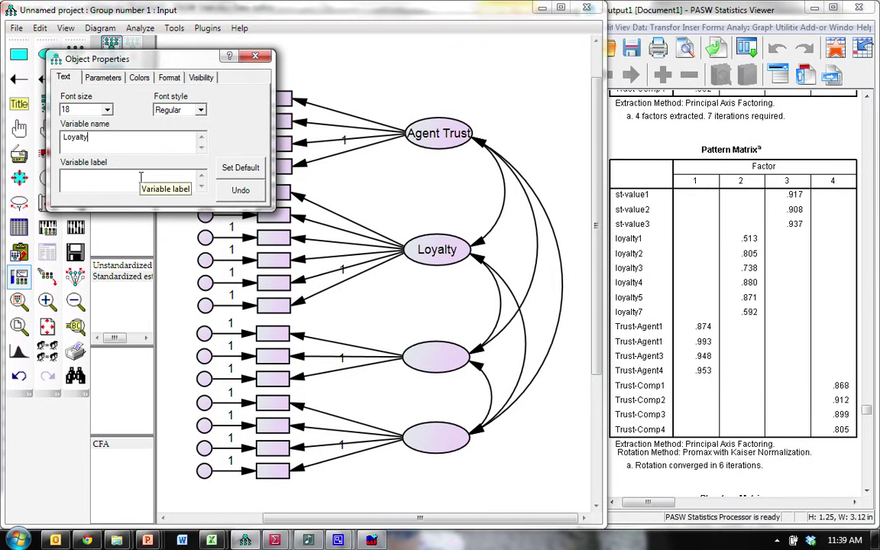
pyautogui.click(436, 359)
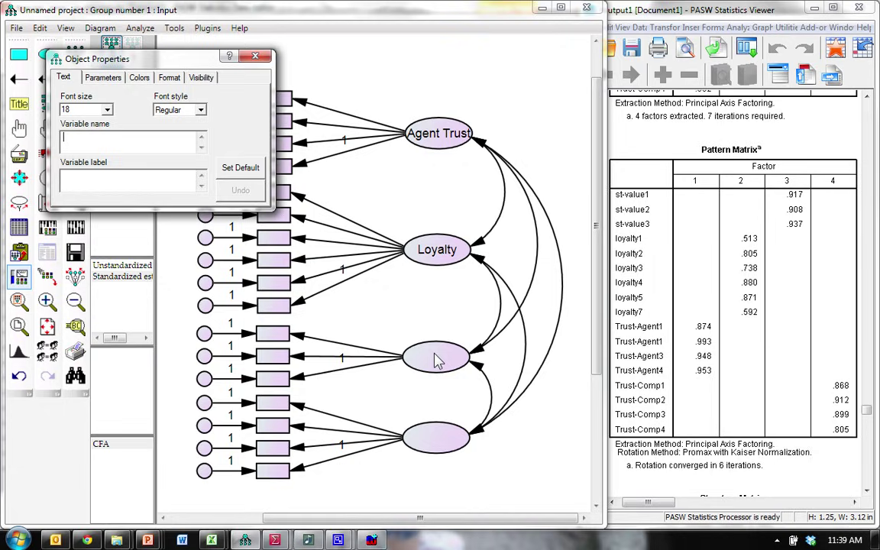
pyautogui.write('Value')
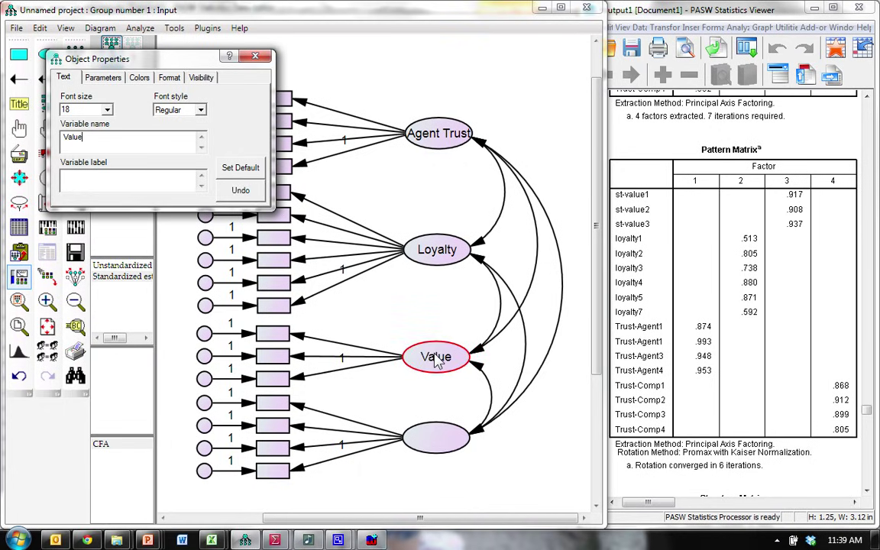
pyautogui.click(441, 442)
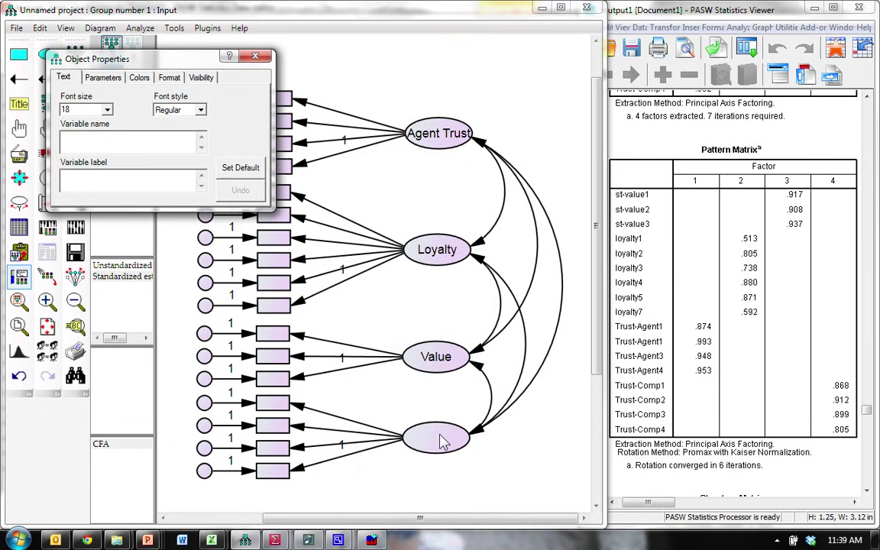
pyautogui.write('Company')
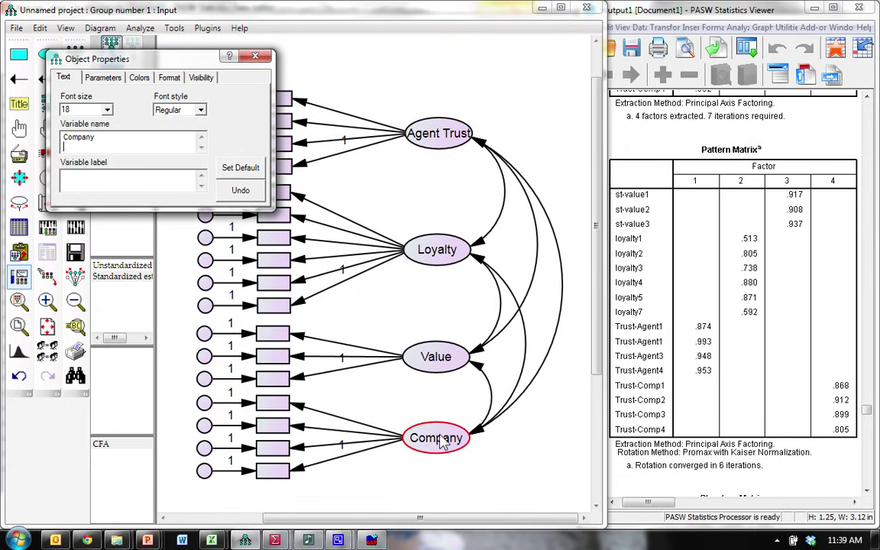
pyautogui.press('Return')
pyautogui.write('Trust')
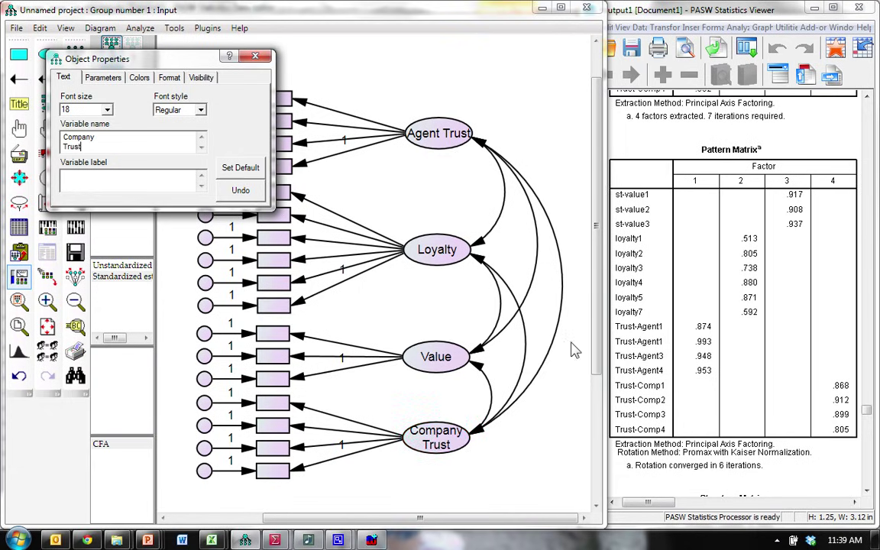
# Assign val1–val3 to the Value indicators and the loyalty items to the Loyalty indicators.
pyautogui.click(256, 55)
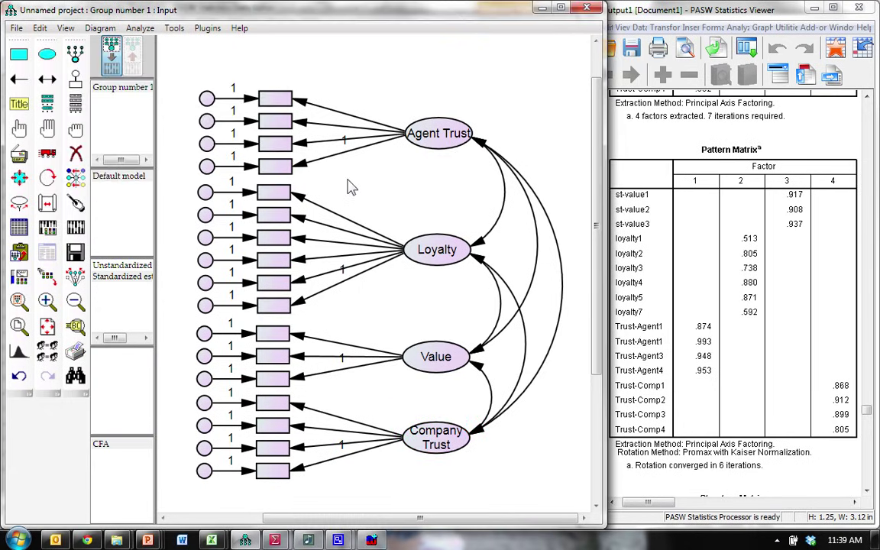
pyautogui.click(76, 104)
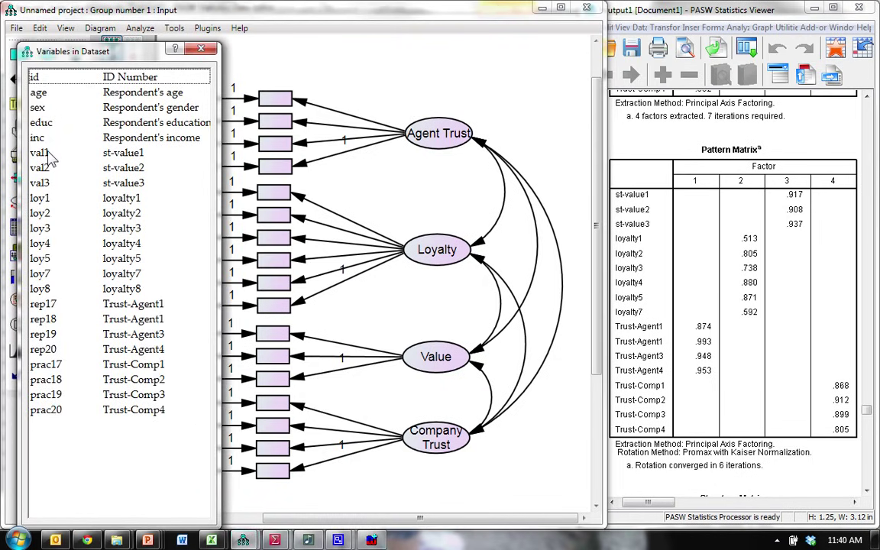
pyautogui.moveTo(49, 155); pyautogui.dragTo(275, 337)
pyautogui.moveTo(117, 170); pyautogui.dragTo(273, 356)
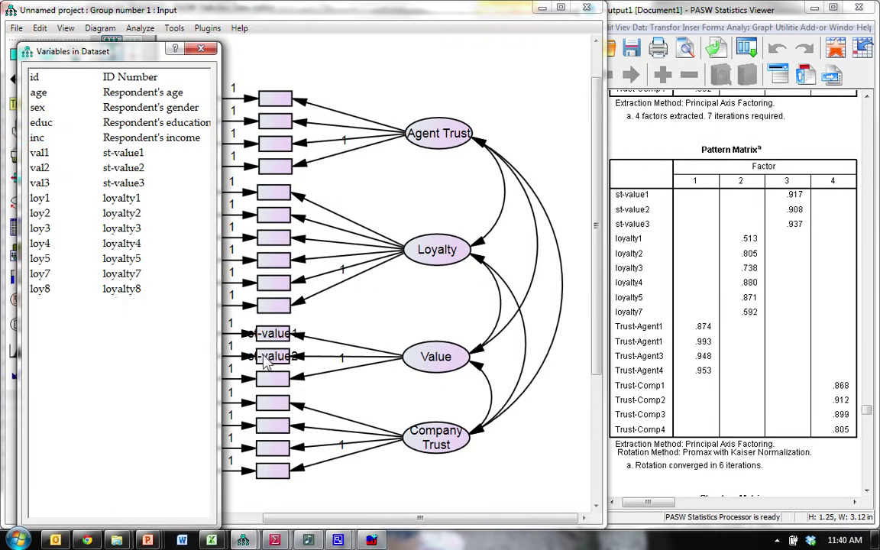
pyautogui.moveTo(111, 183); pyautogui.dragTo(273, 378)
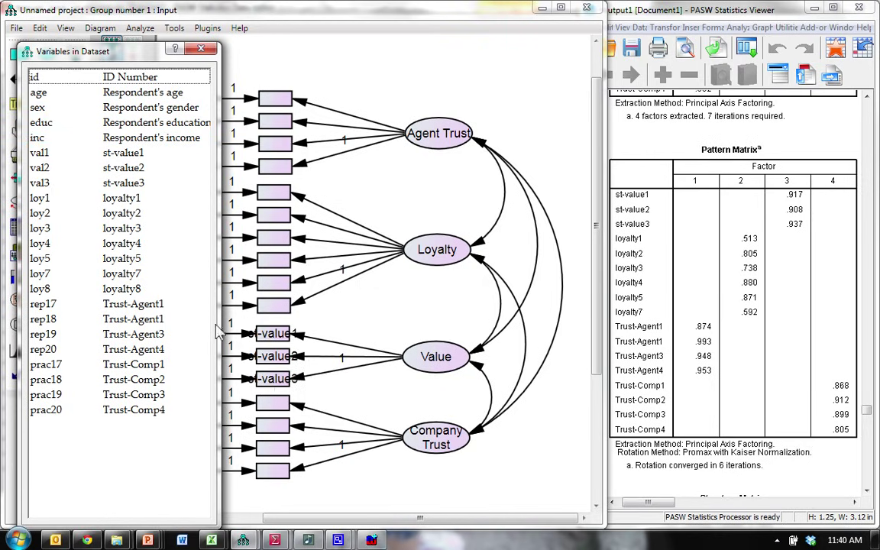
pyautogui.moveTo(119, 197); pyautogui.dragTo(273, 215)
pyautogui.moveTo(122, 228); pyautogui.dragTo(273, 260)
pyautogui.click(137, 264)
pyautogui.moveTo(138, 263); pyautogui.dragTo(271, 310)
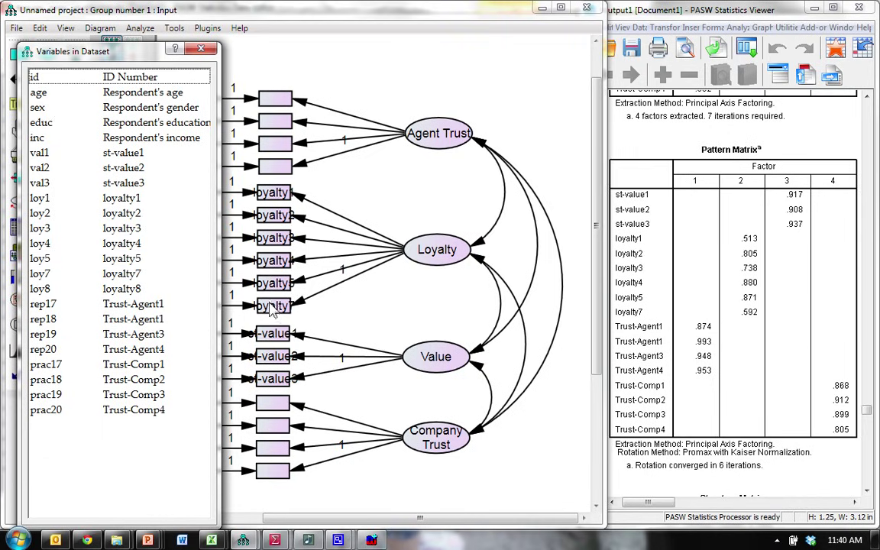
# Assign rep17–rep20 to the Agent Trust indicators and the prac items to Company Trust.
pyautogui.click(145, 305)
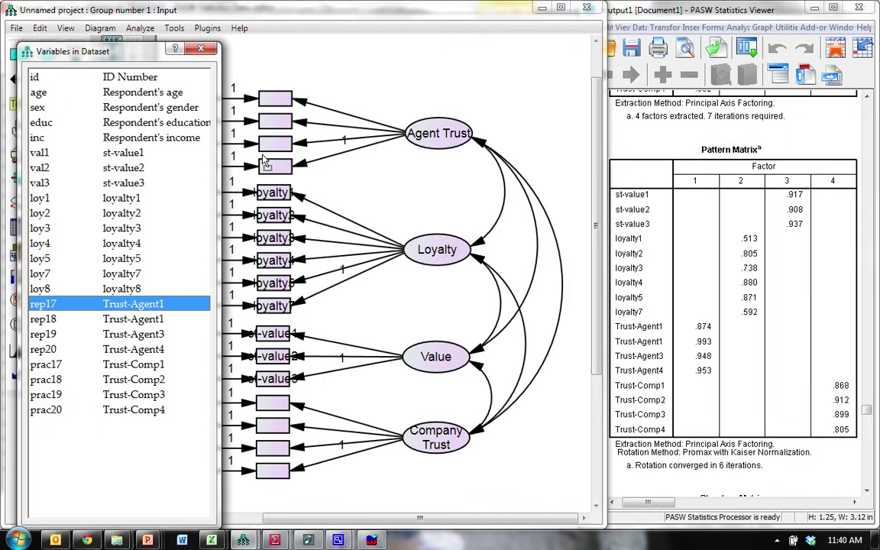
pyautogui.moveTo(264, 162); pyautogui.dragTo(273, 97)
pyautogui.moveTo(160, 321); pyautogui.dragTo(273, 120)
pyautogui.moveTo(141, 334); pyautogui.dragTo(275, 141)
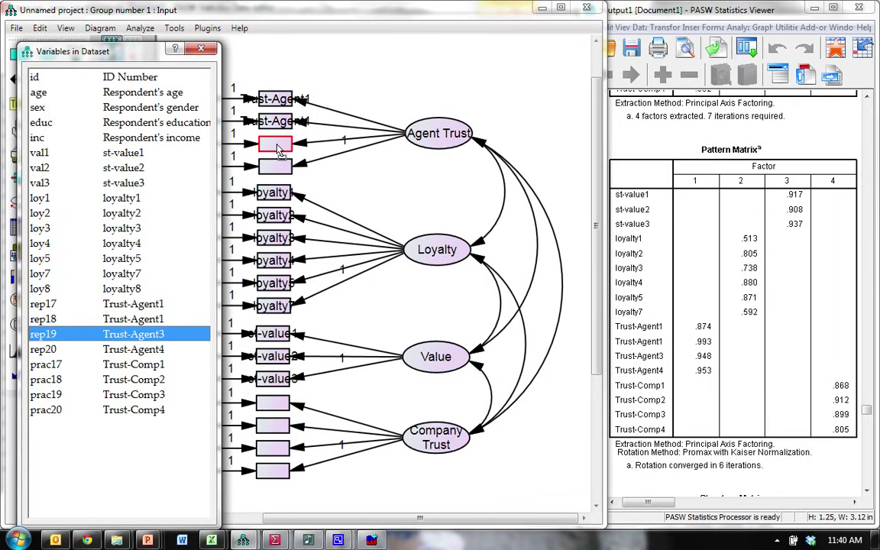
pyautogui.click(153, 349)
pyautogui.moveTo(153, 349); pyautogui.dragTo(279, 170)
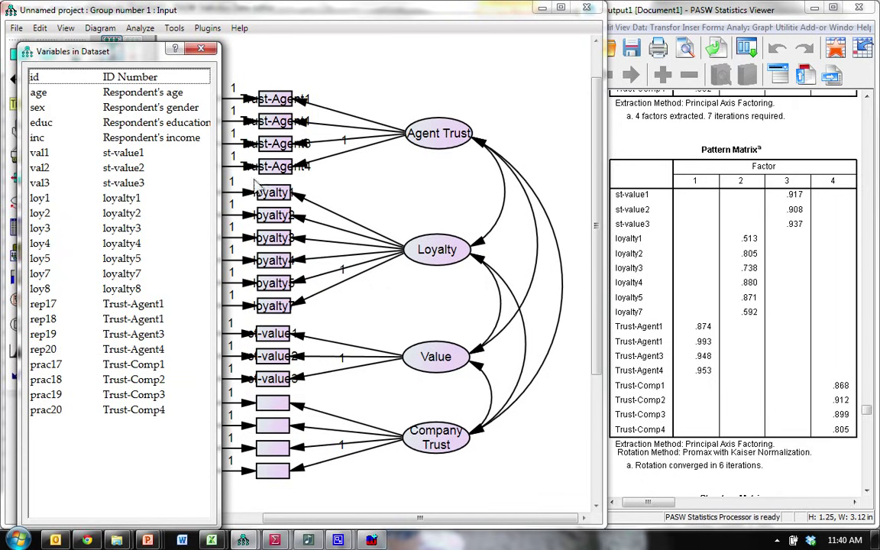
pyautogui.moveTo(158, 364); pyautogui.dragTo(272, 402)
pyautogui.moveTo(149, 394); pyautogui.dragTo(276, 469)
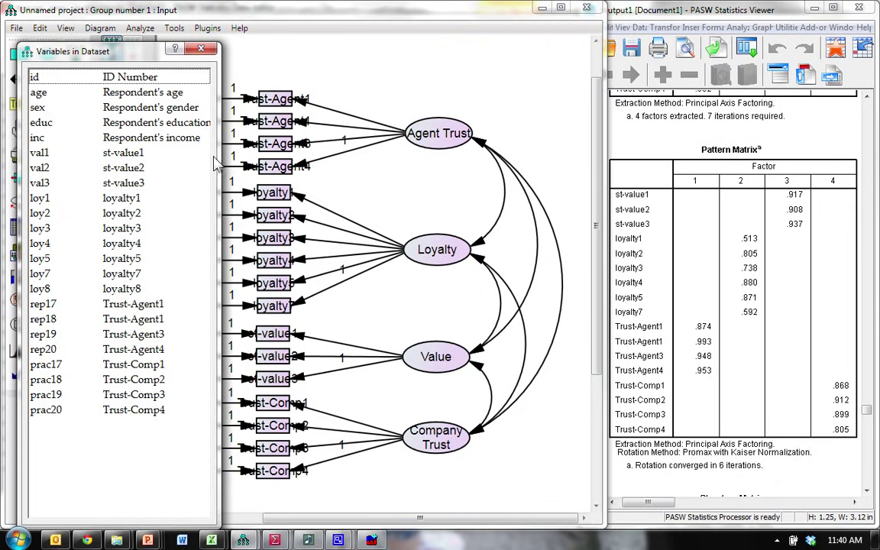
pyautogui.click(201, 49)
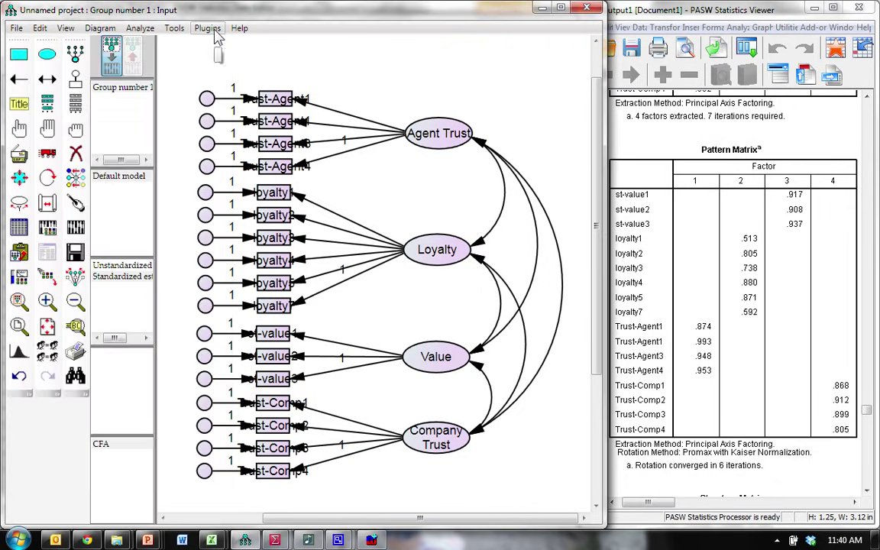
# Auto-name the error terms e1–e17 and resize the observed boxes to fit their labels.
pyautogui.click(211, 30)
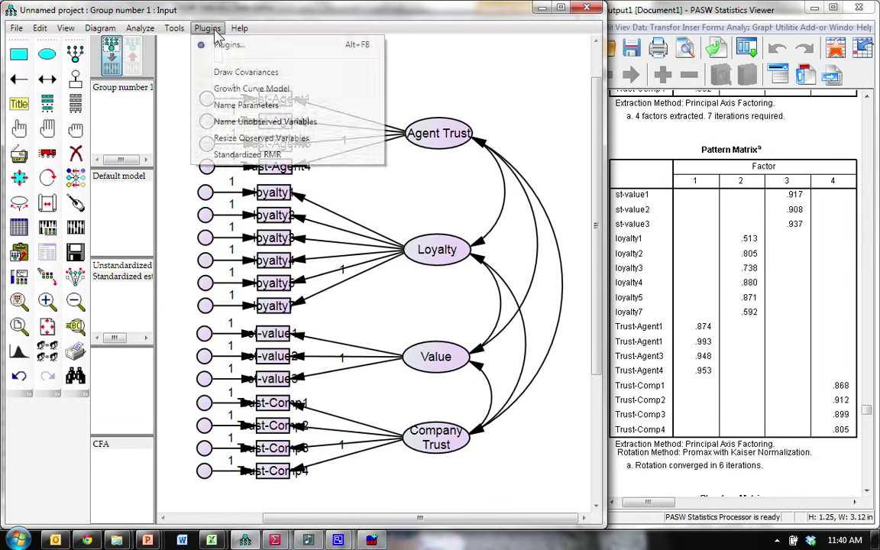
pyautogui.click(266, 123)
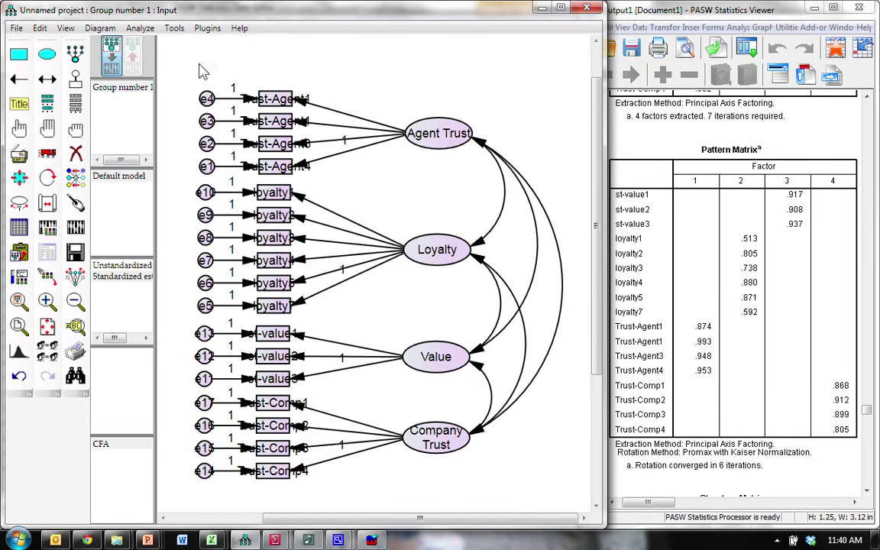
pyautogui.click(207, 28)
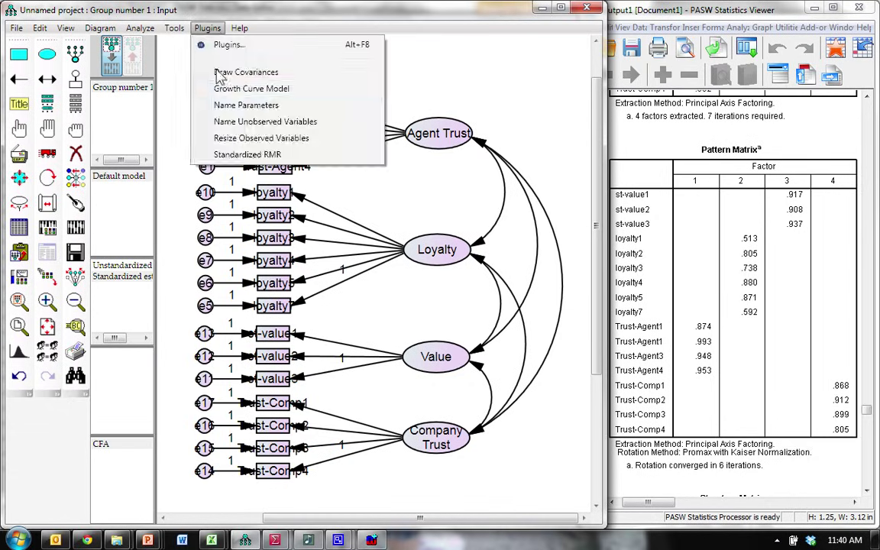
pyautogui.click(293, 140)
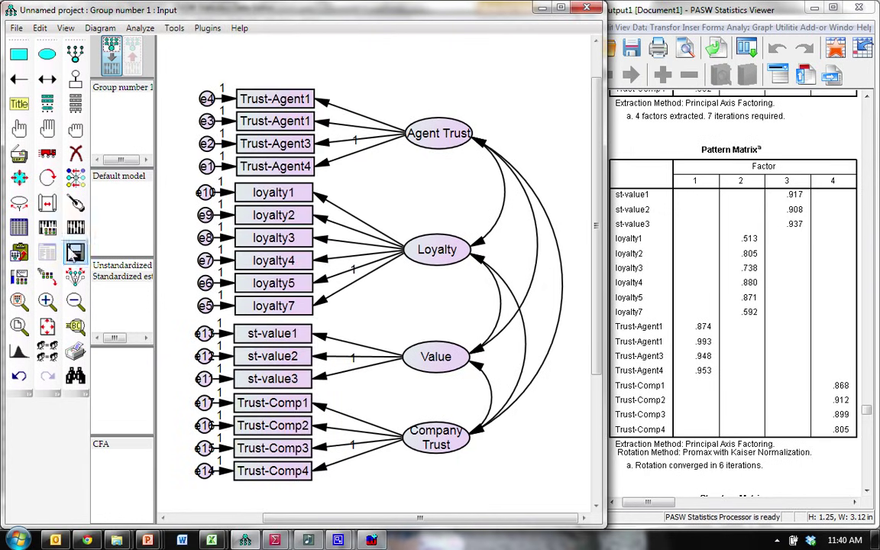
# Request modification indices in the Analysis Properties output options.
pyautogui.click(53, 229)
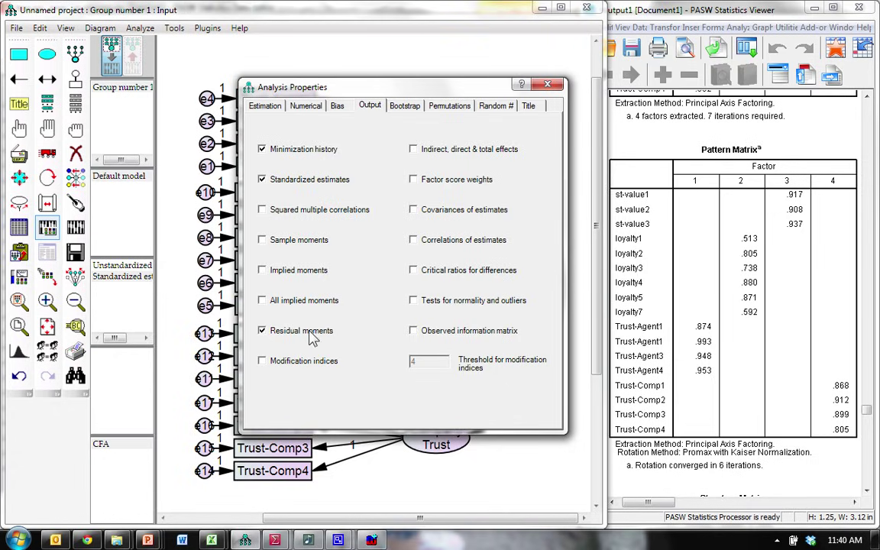
pyautogui.click(284, 367)
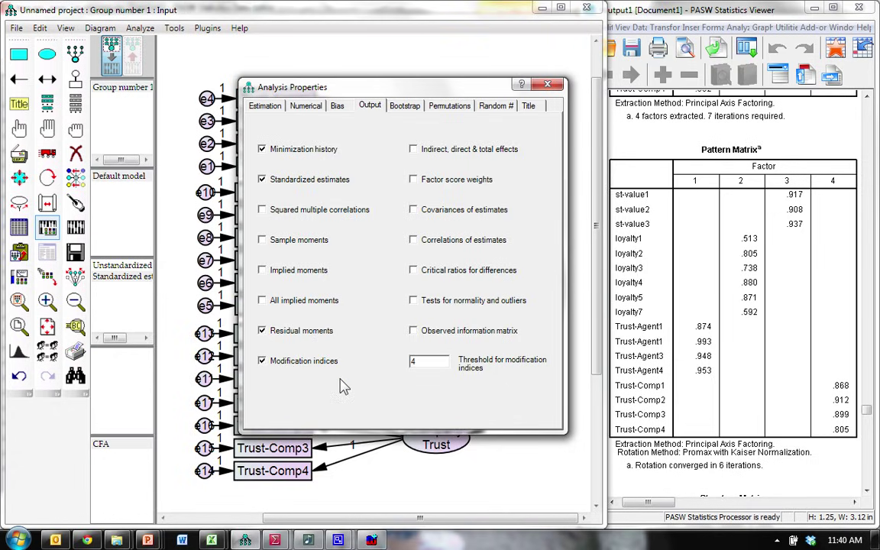
pyautogui.click(552, 86)
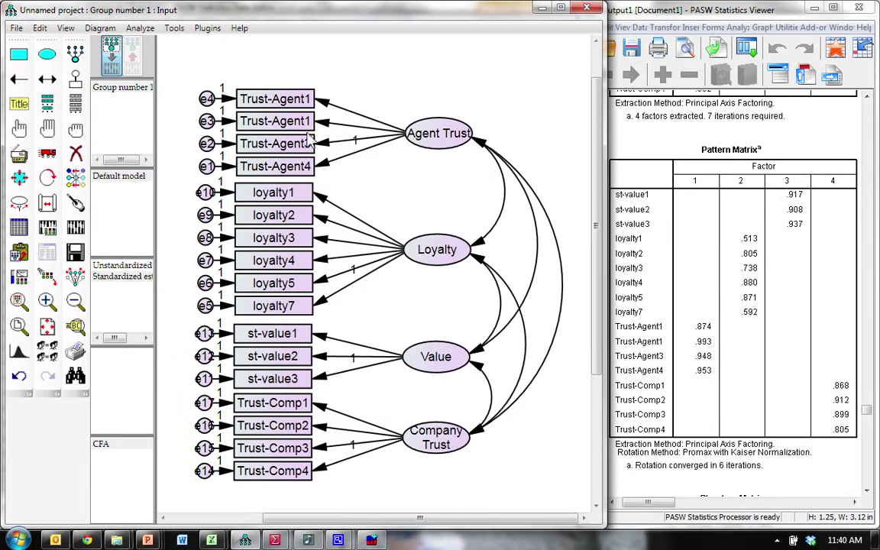
# Save the model as CFAStatWiki.amw, replacing the existing file.
pyautogui.click(76, 254)
pyautogui.click(161, 169)
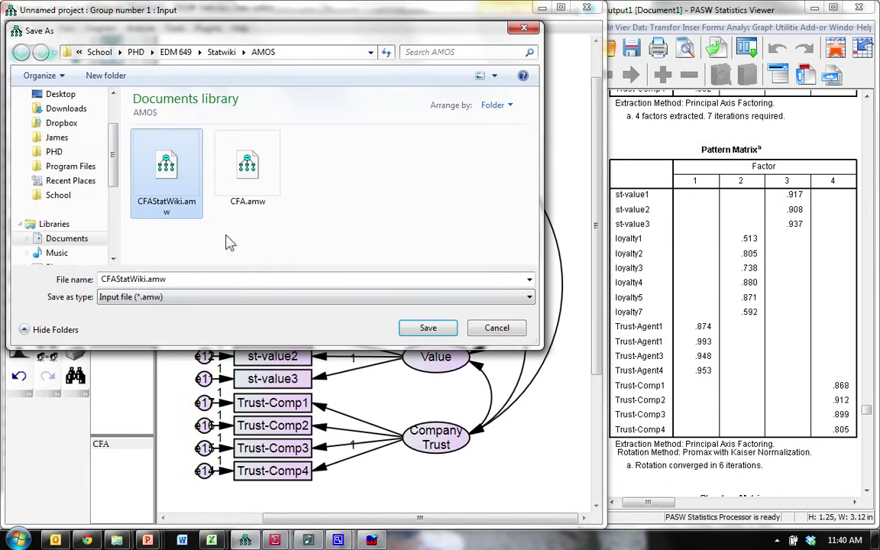
pyautogui.click(436, 334)
pyautogui.click(482, 279)
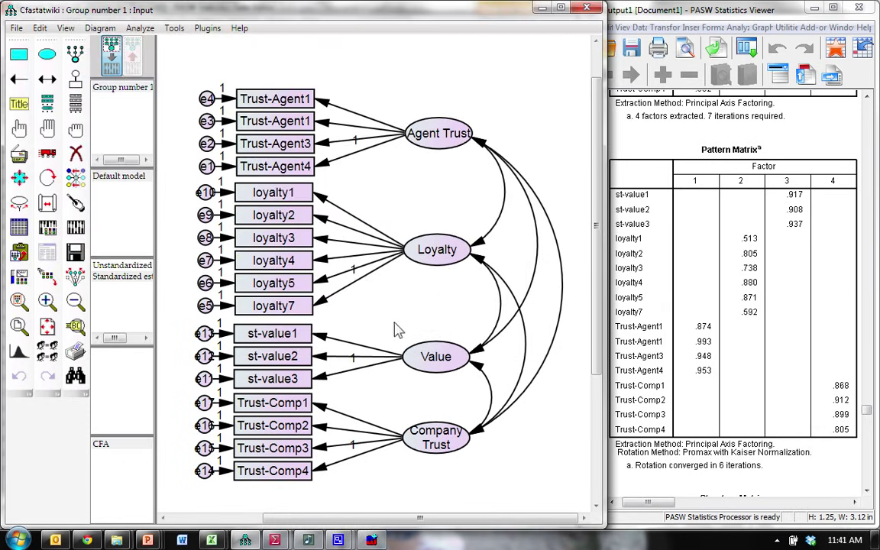
# Run the model and show standardized loadings (.47–.98) and factor correlations on the diagram.
pyautogui.click(76, 229)
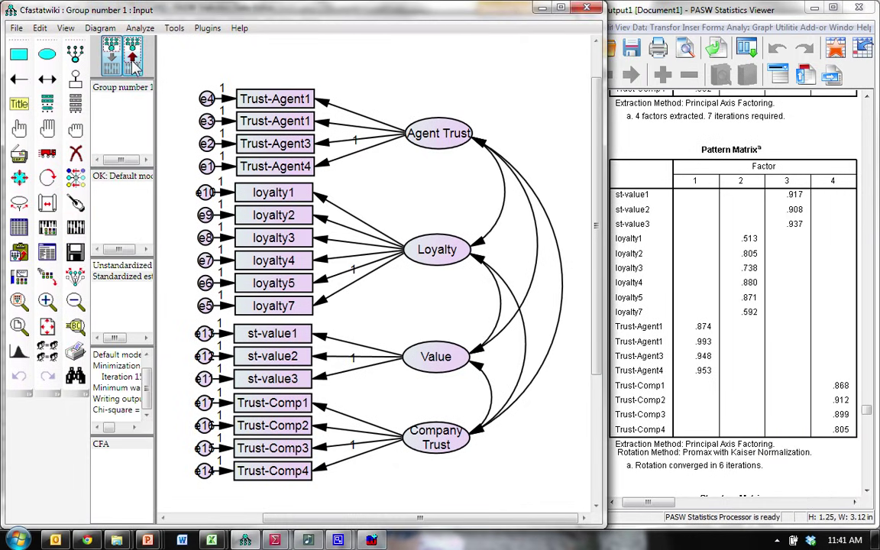
pyautogui.click(133, 62)
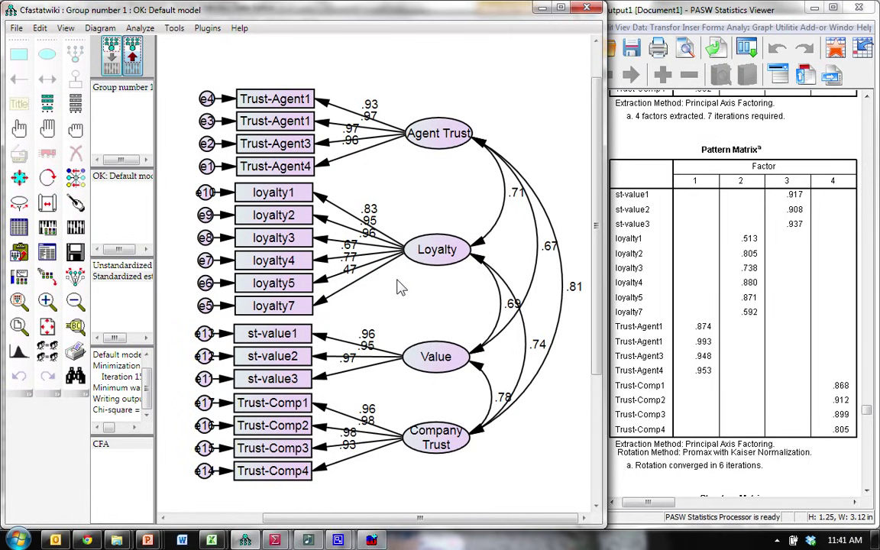
# Review the Model Fit tables: CMIN/DF 4.903, CFI .949, TLI .939, RMSEA .107.
pyautogui.click(47, 252)
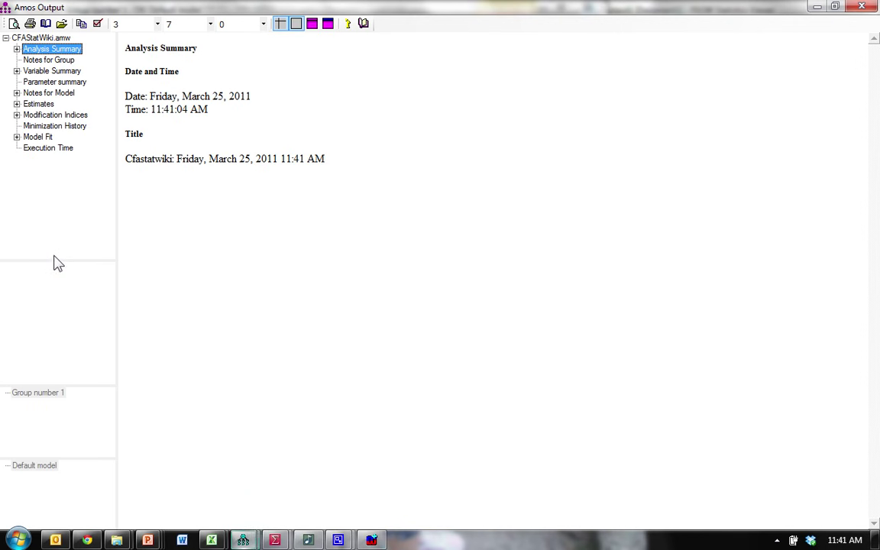
pyautogui.click(39, 137)
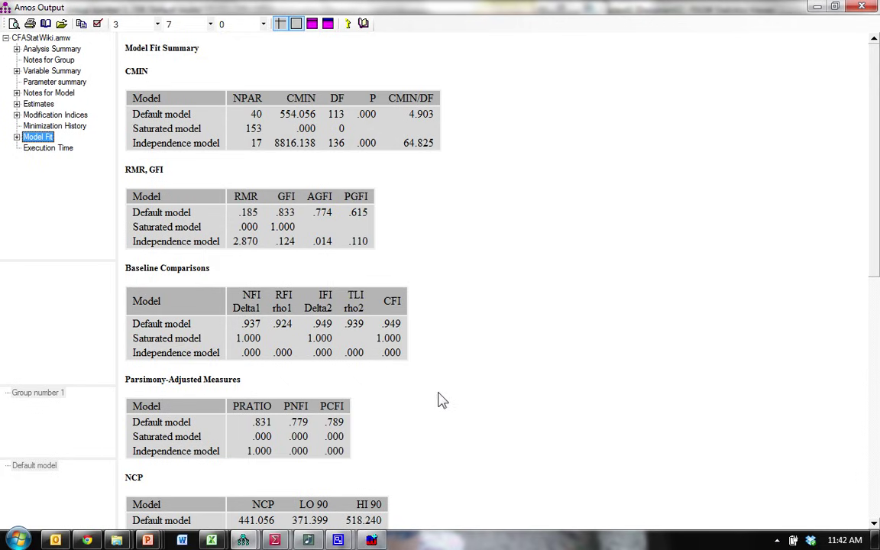
pyautogui.click(427, 426)
pyautogui.scroll(-5, 427, 425)
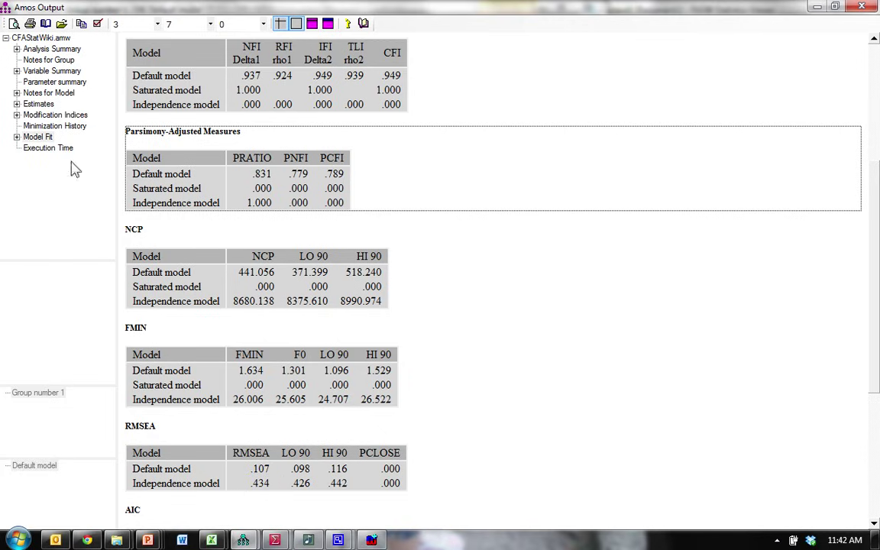
# Show the covariance modification indices (e5<->e7 47.887, e6<->e7 79.873) in a restored window beside the diagram.
pyautogui.click(63, 117)
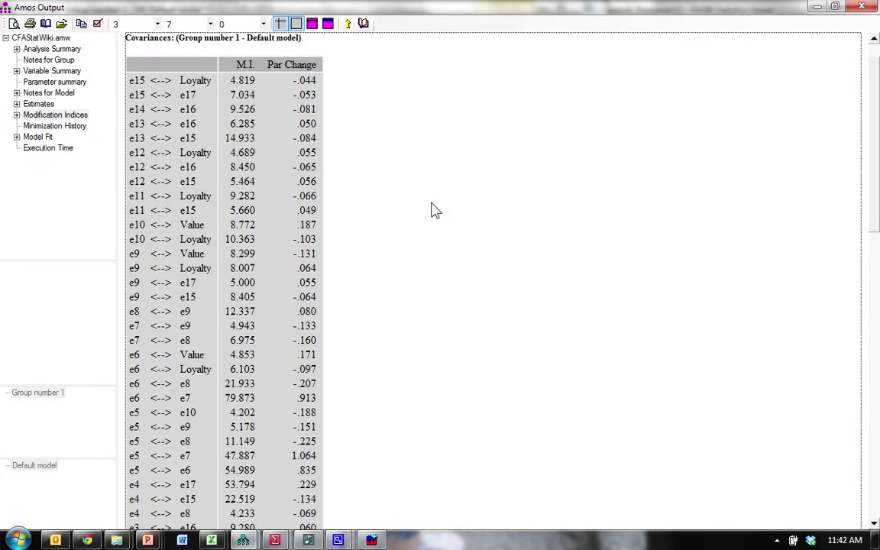
pyautogui.scroll(1, 428, 206)
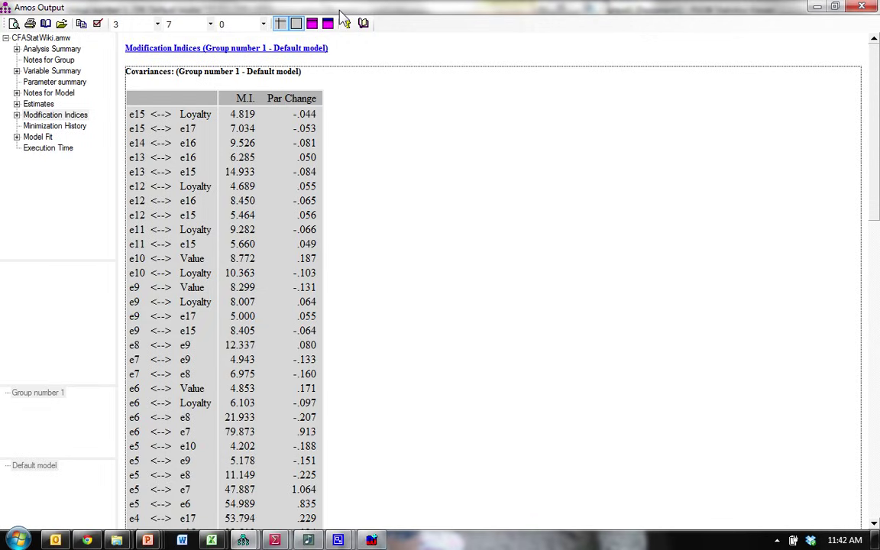
pyautogui.scroll(-7, 423, 236)
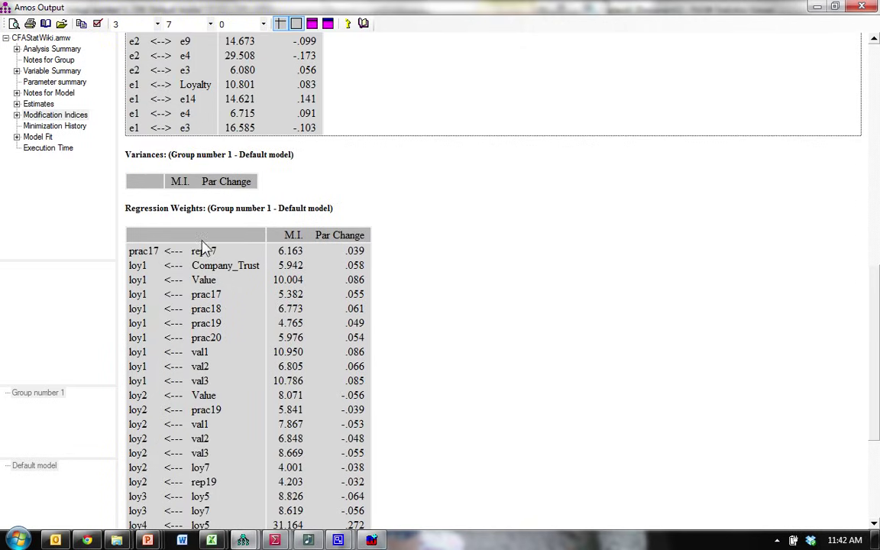
pyautogui.scroll(8, 458, 229)
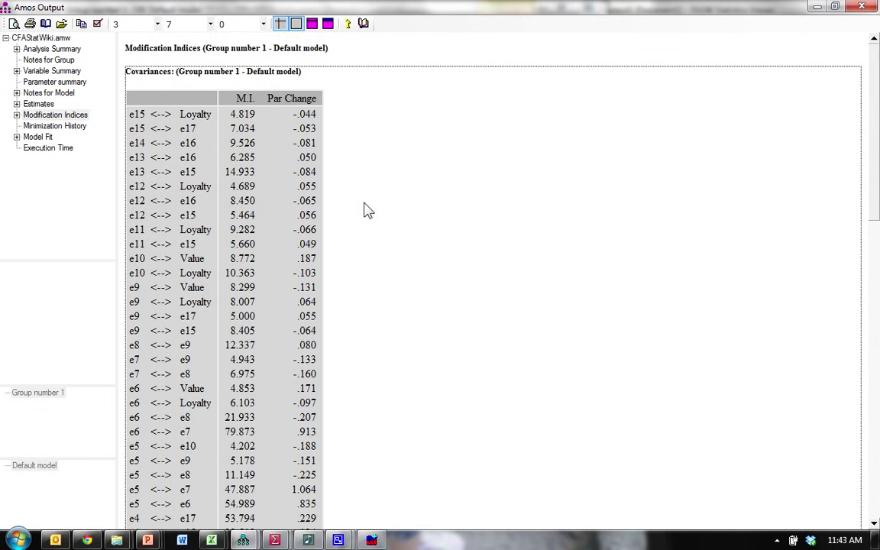
pyautogui.doubleClick(417, 8)
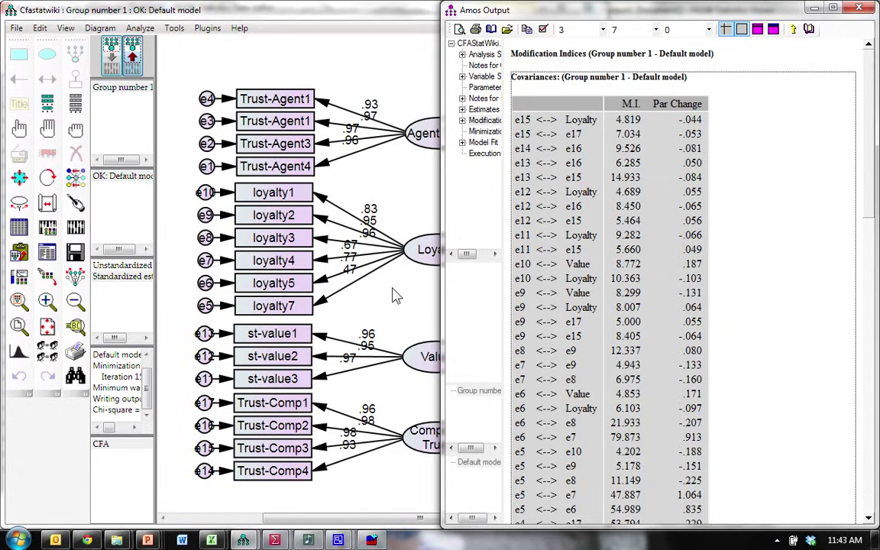
# Erase the loyalty7 indicator and its error term e5 from the input diagram.
pyautogui.click(394, 296)
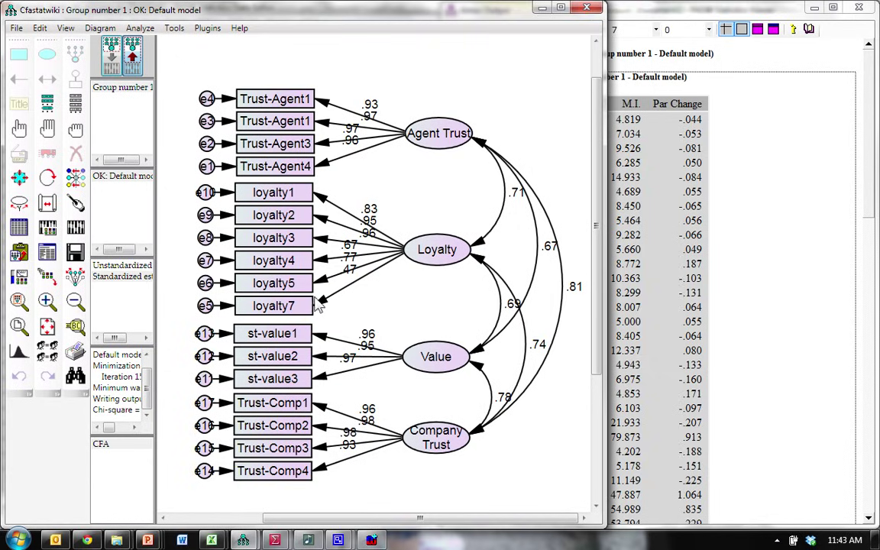
pyautogui.click(111, 64)
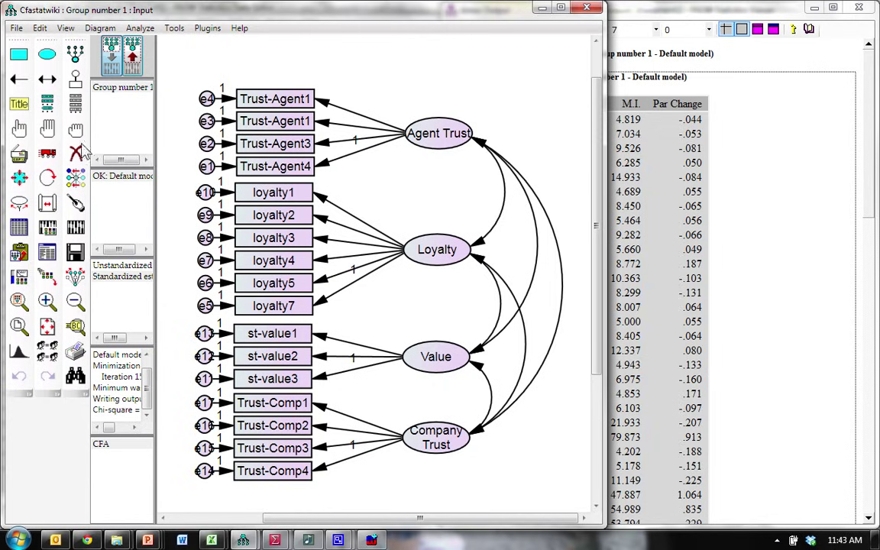
pyautogui.click(75, 152)
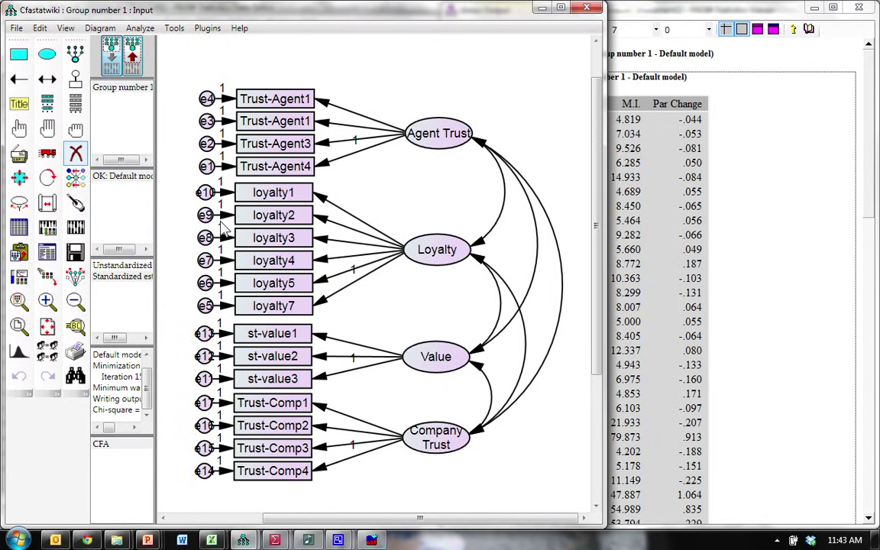
pyautogui.click(284, 305)
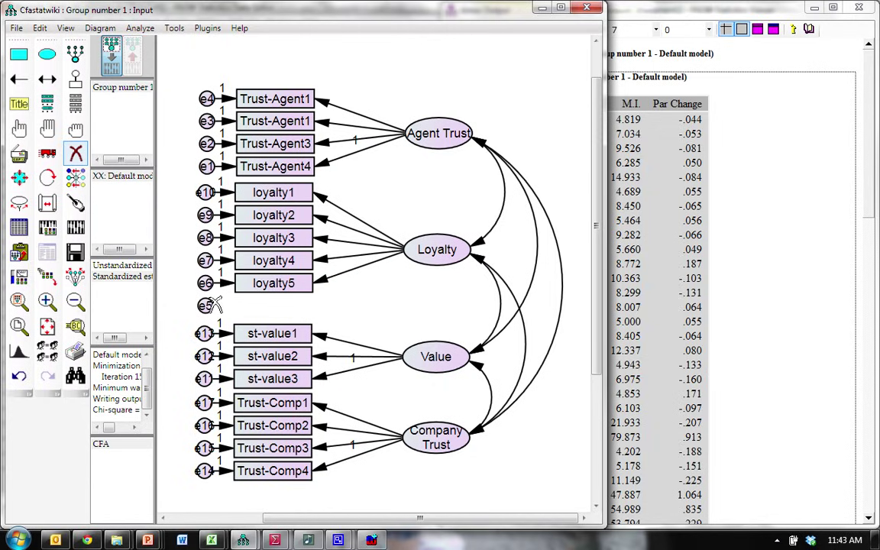
pyautogui.click(205, 306)
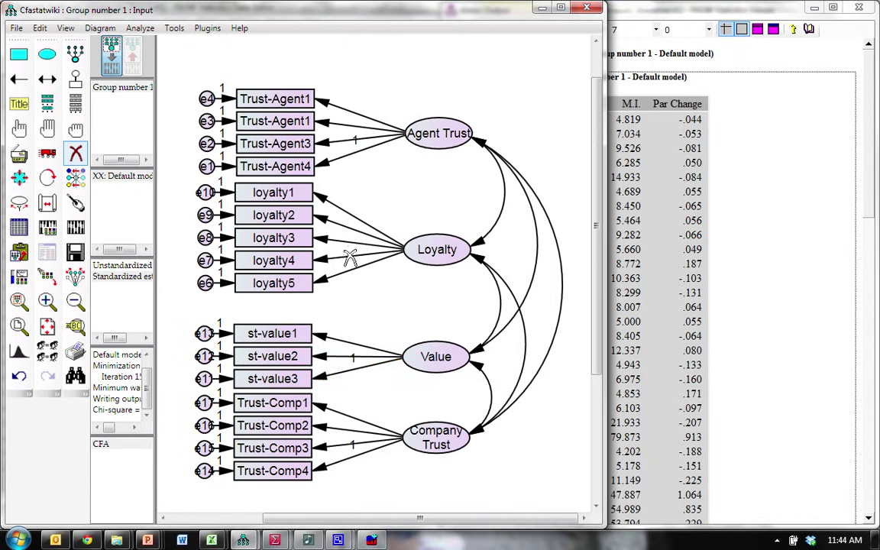
# Fix the loyalty4 loading's regression weight at 1.
pyautogui.click(79, 159)
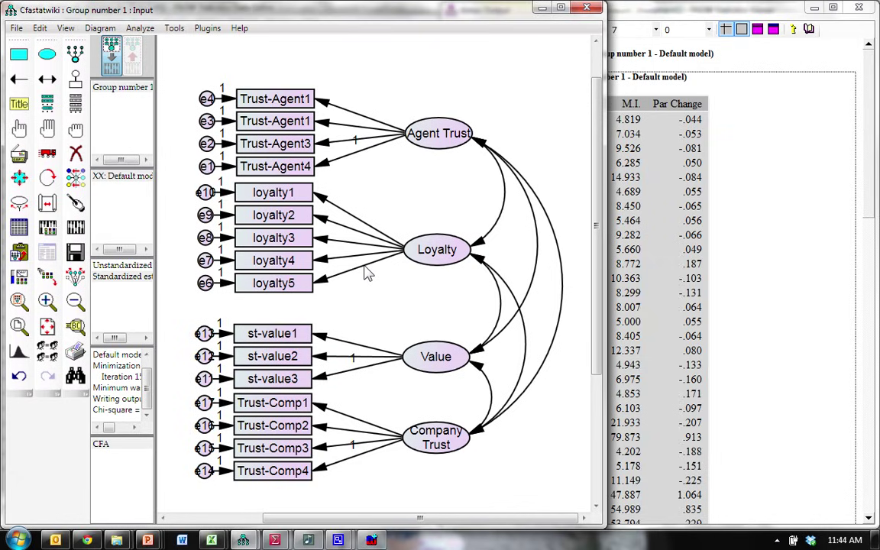
pyautogui.doubleClick(365, 267)
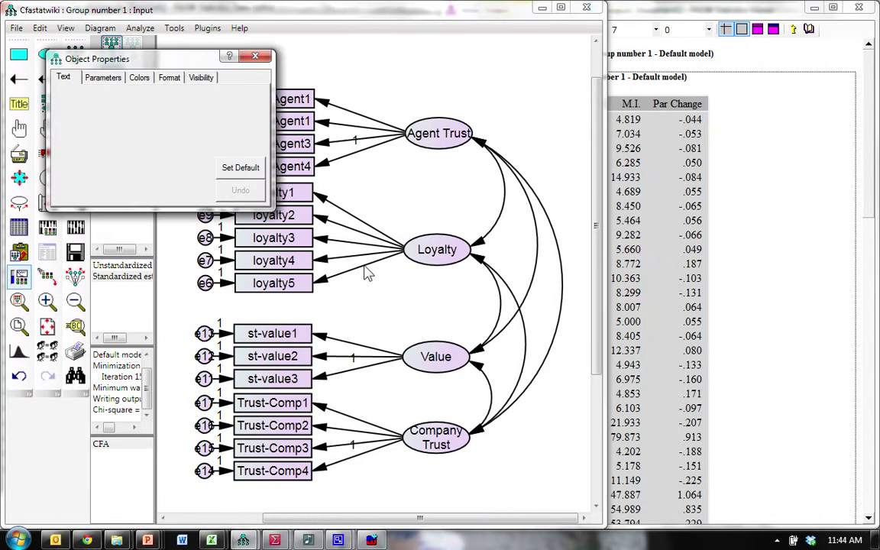
pyautogui.click(104, 78)
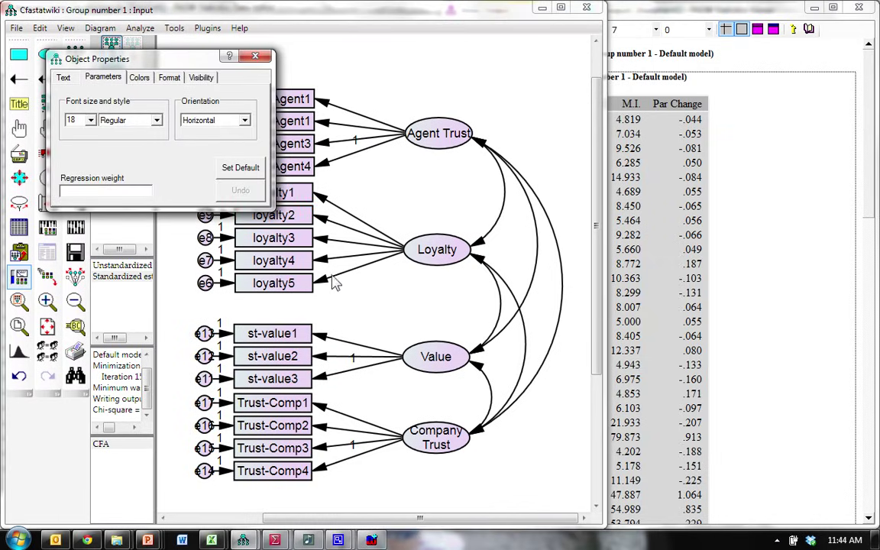
pyautogui.click(131, 189)
pyautogui.write('1')
pyautogui.click(257, 58)
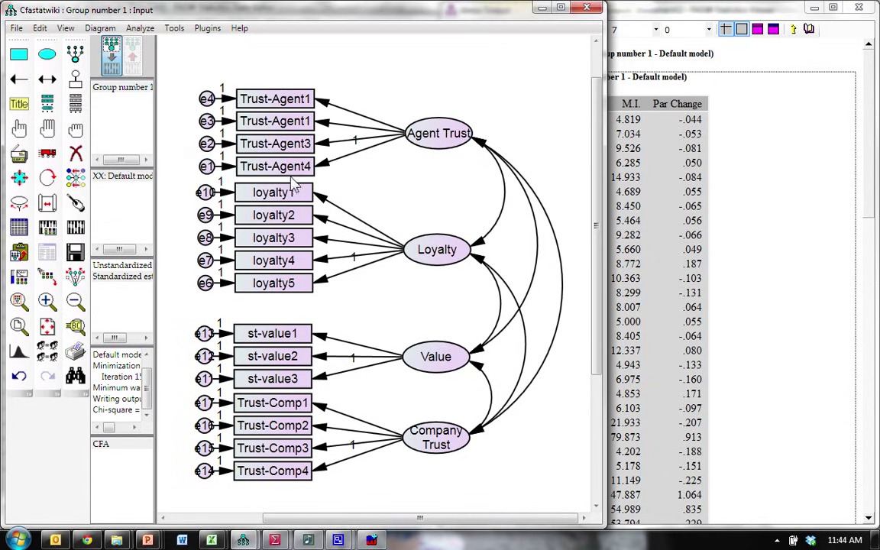
# Move the Loyalty factor up beside its indicators and re-estimate the model.
pyautogui.click(54, 156)
pyautogui.moveTo(451, 256)
pyautogui.mouseDown()
pyautogui.moveTo(451, 236)
pyautogui.moveTo(441, 249)
pyautogui.mouseUp()
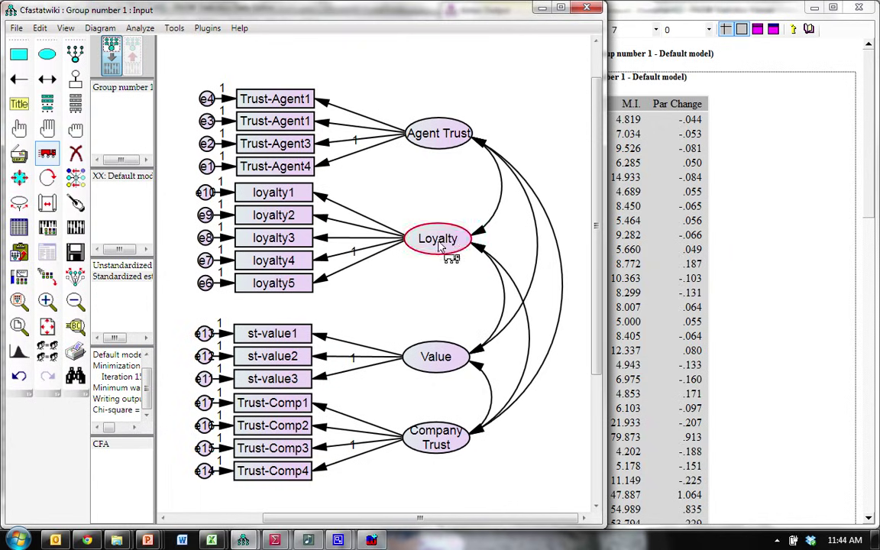
pyautogui.click(75, 227)
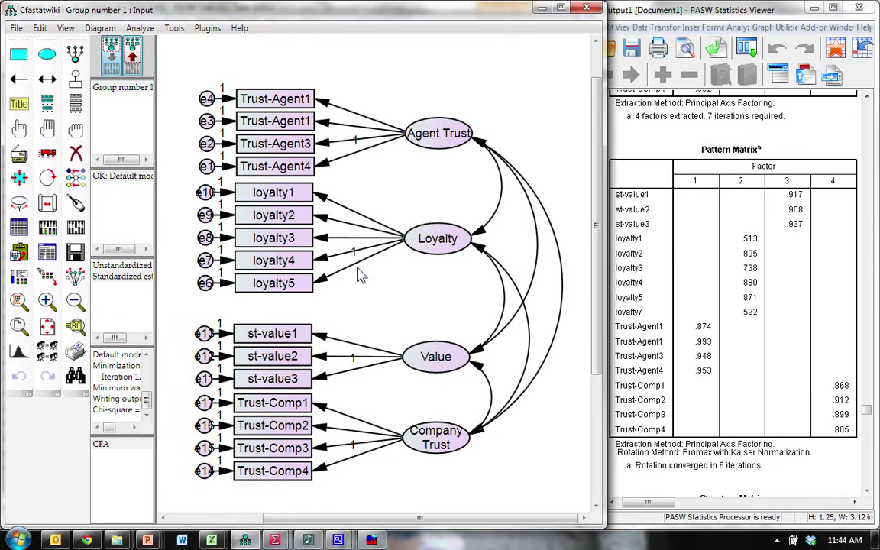
# Show standardized estimates on the output diagram, with Loyalty loadings .83, .96, .96, .66 and .76.
pyautogui.click(139, 61)
pyautogui.click(137, 59)
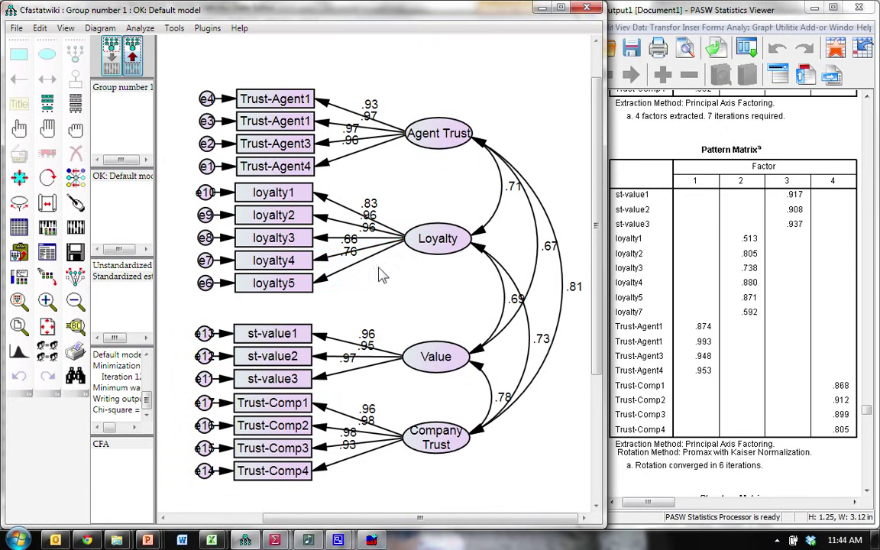
# Check the updated modification indices (e6<->e7 at 83.466), then return to the input diagram.
pyautogui.click(47, 252)
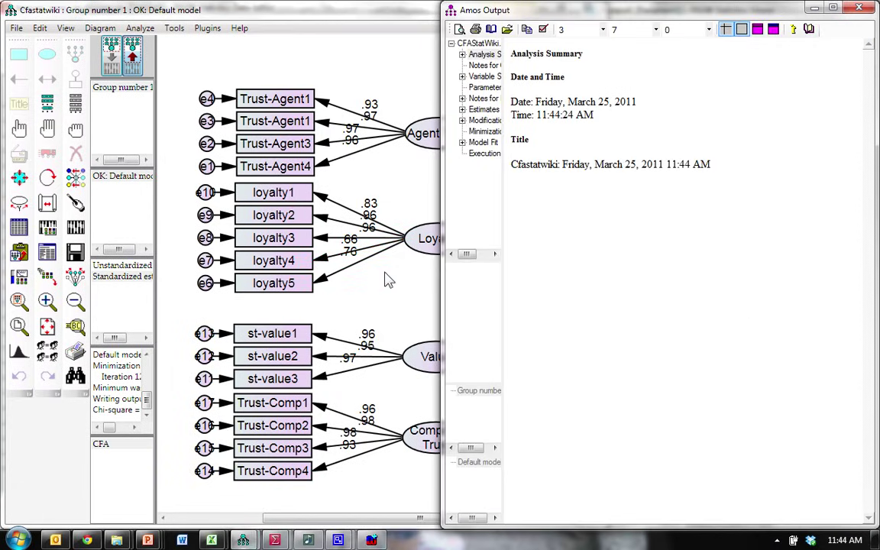
pyautogui.click(484, 121)
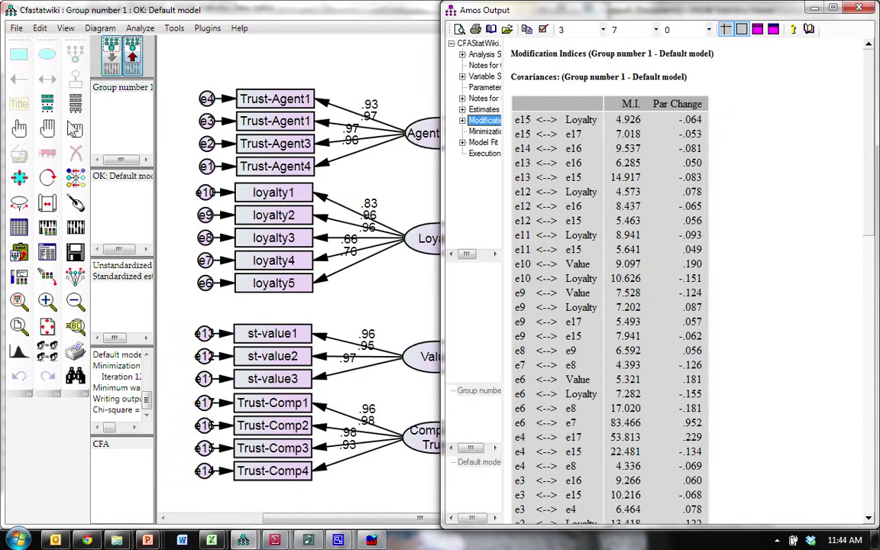
pyautogui.click(111, 63)
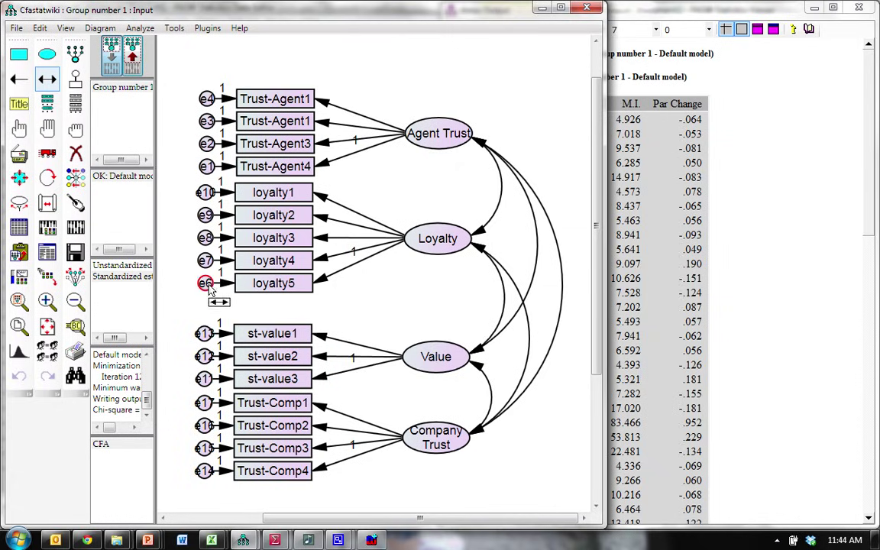
# Add an e6–e7 error covariance, re-estimate, and review modification indices topped by e2<->e15 at 65.669.
pyautogui.moveTo(205, 284); pyautogui.dragTo(205, 261)
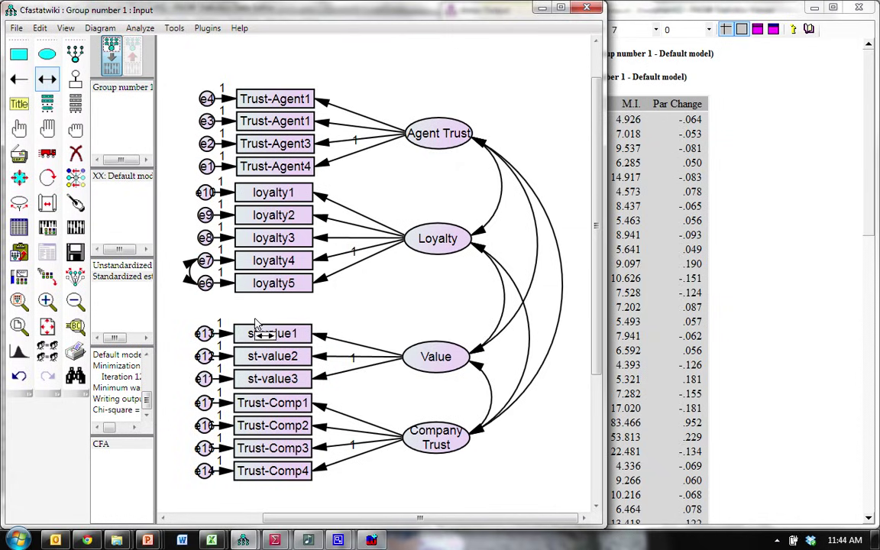
pyautogui.click(76, 228)
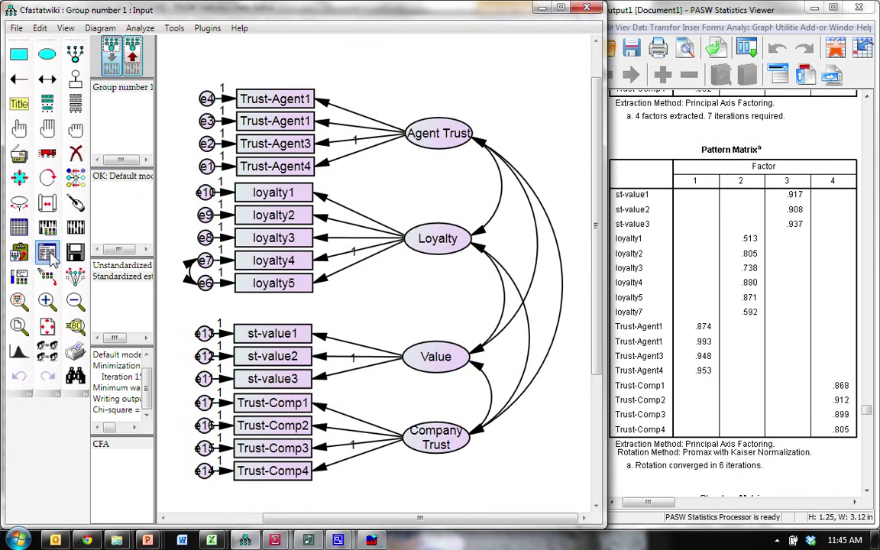
pyautogui.click(48, 255)
pyautogui.click(486, 120)
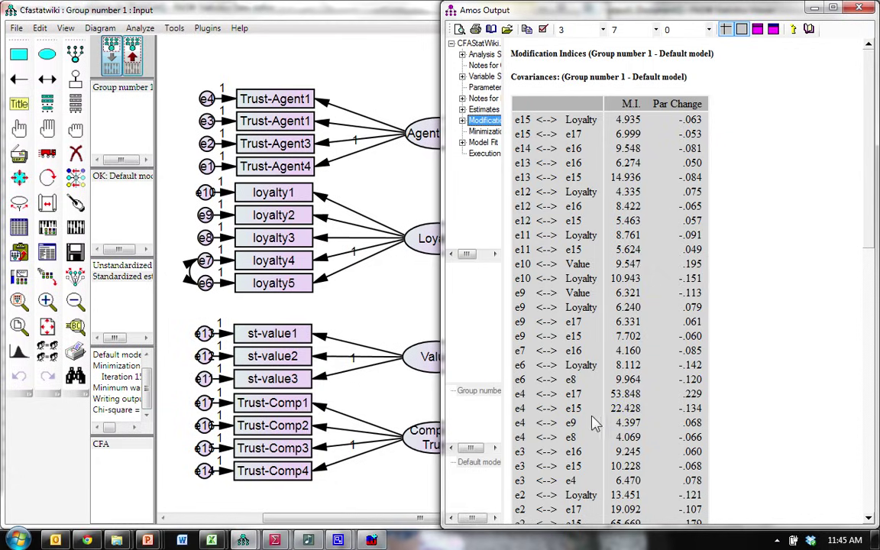
pyautogui.scroll(-1, 794, 433)
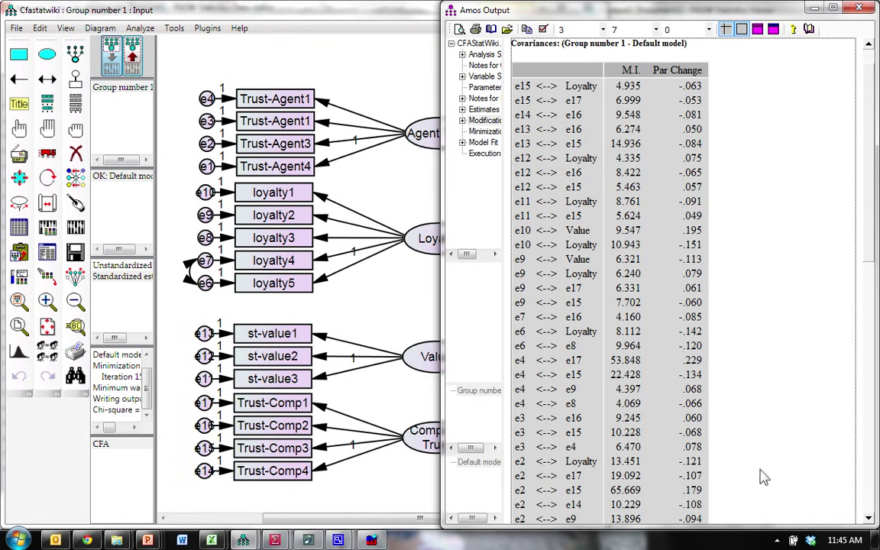
pyautogui.scroll(-3, 632, 497)
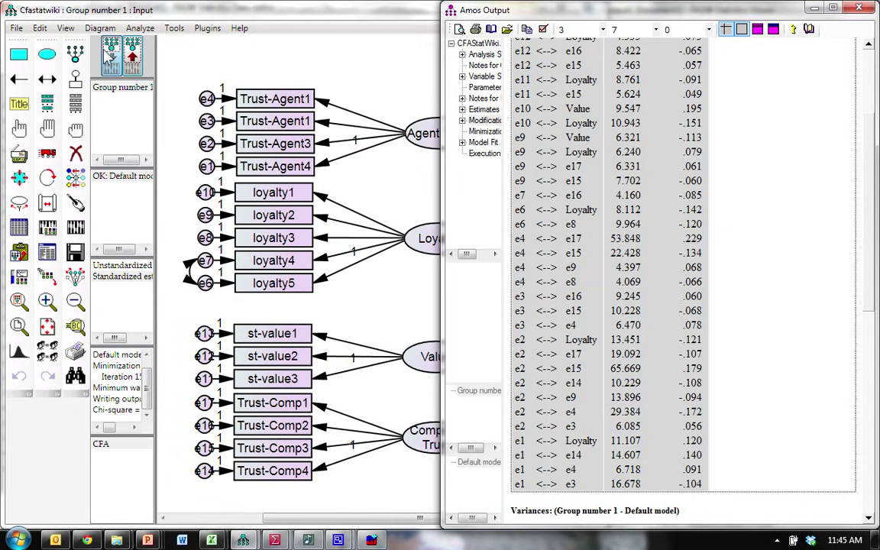
# Correlate error terms e1 and e3 and re-estimate the CFA.
pyautogui.click(47, 79)
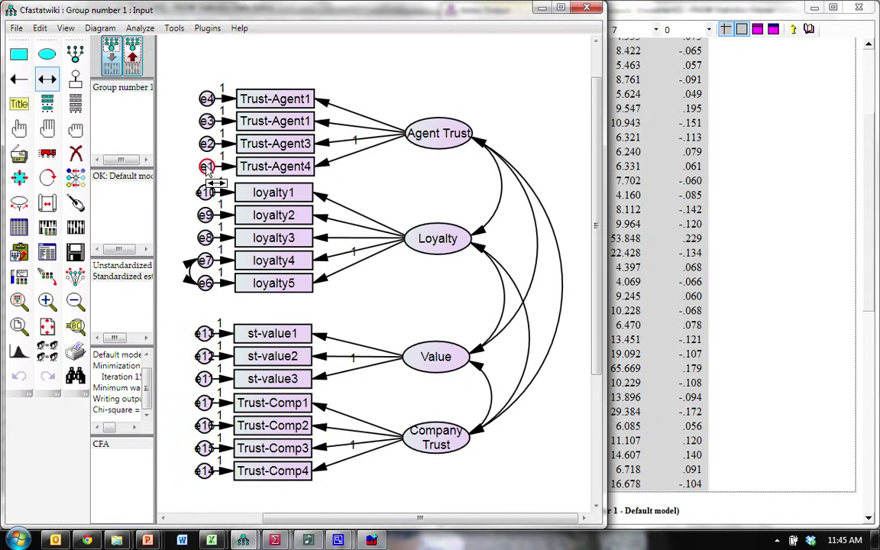
pyautogui.moveTo(206, 168); pyautogui.dragTo(205, 120)
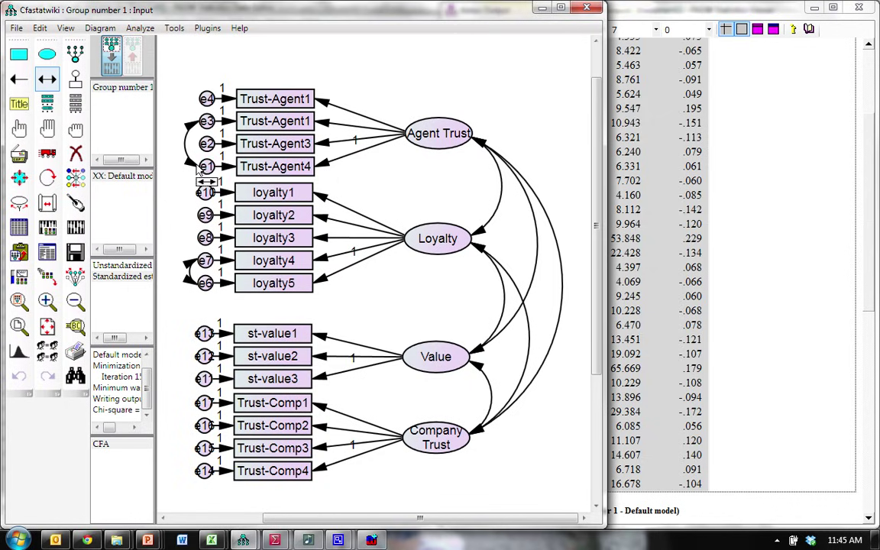
pyautogui.click(77, 229)
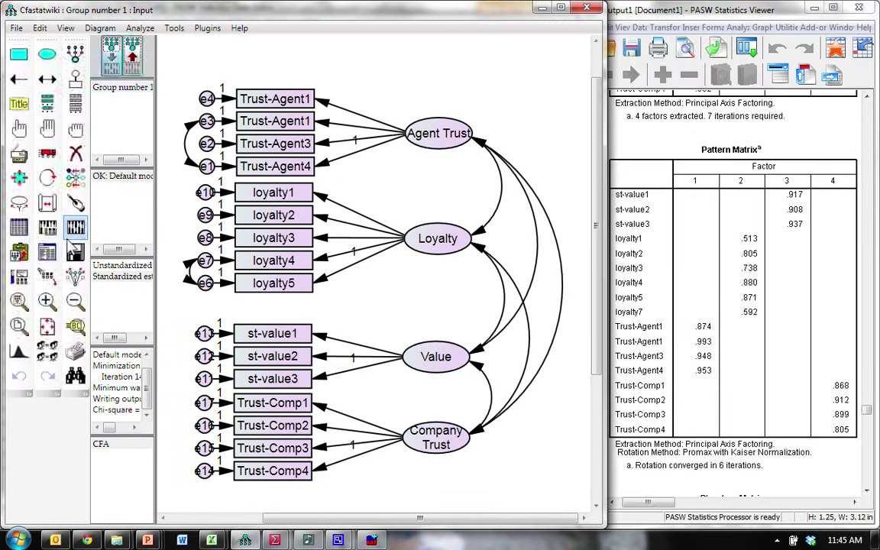
# Show the full-screen Model Fit tables: CMIN/DF 3.423, CFI .973, RMSEA .085.
pyautogui.click(48, 252)
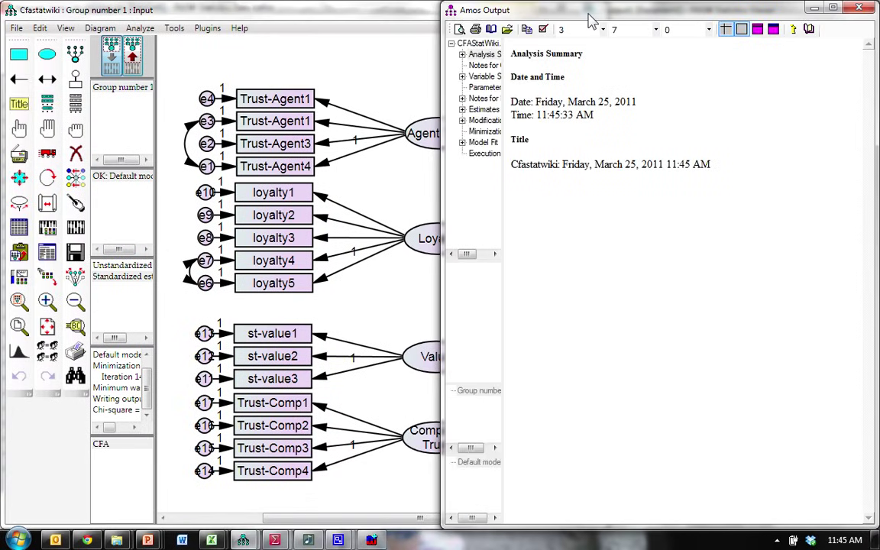
pyautogui.moveTo(591, 19); pyautogui.dragTo(361, 96)
pyautogui.doubleClick(361, 96)
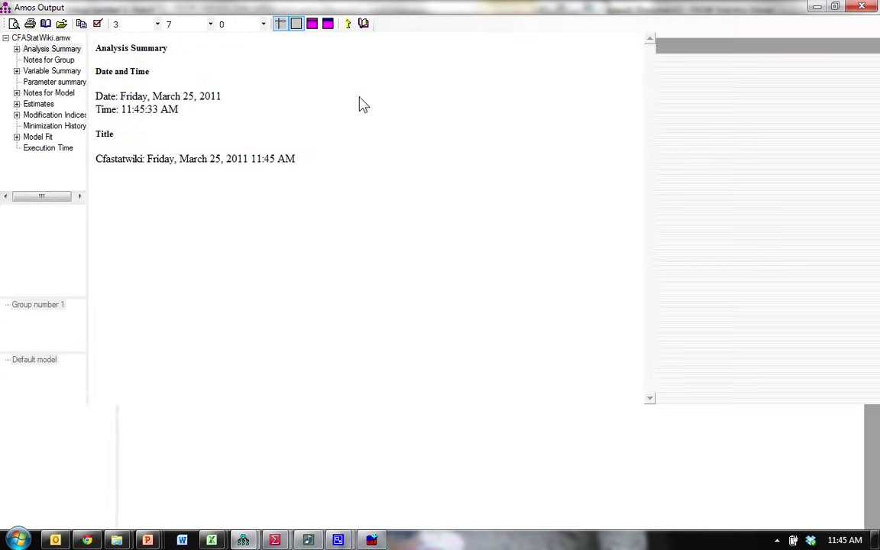
pyautogui.click(37, 138)
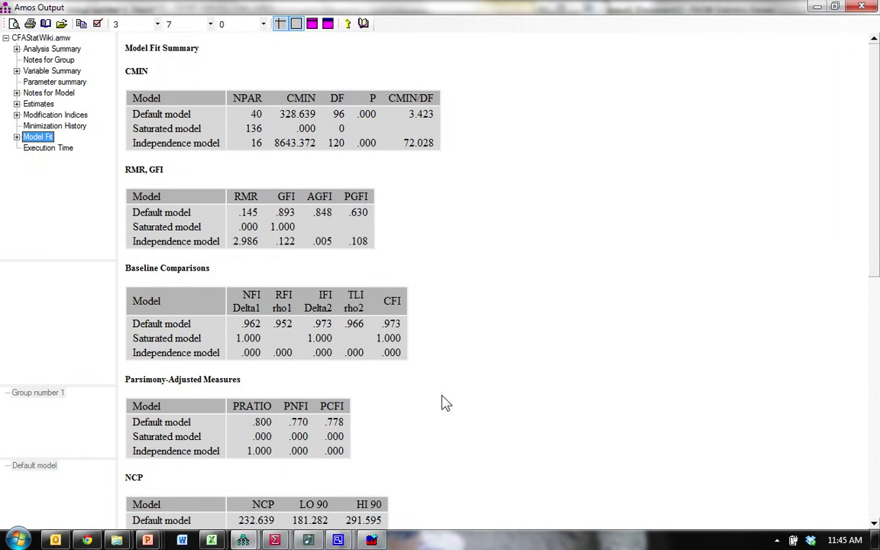
pyautogui.click(532, 443)
pyautogui.scroll(-5, 524, 426)
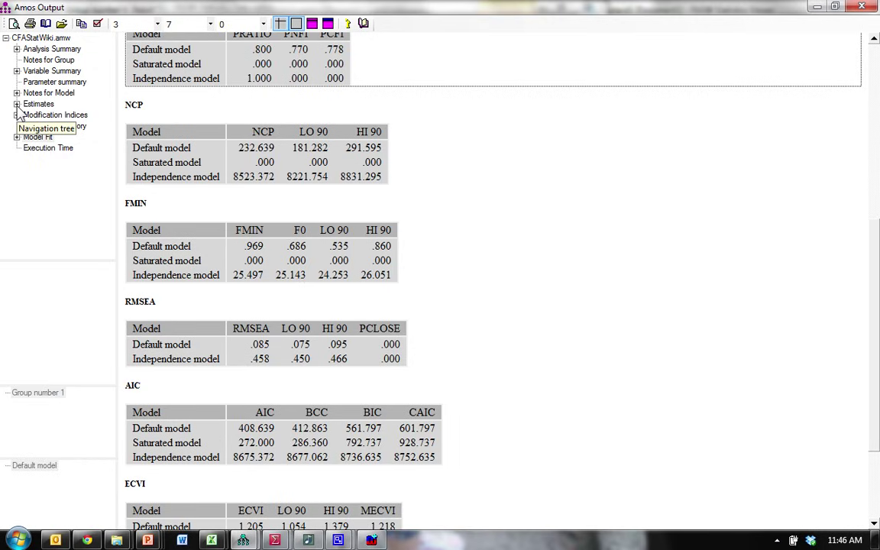
# Review the Standardized Residual Covariances matrix, then minimize Amos Output to reveal the path diagram.
pyautogui.click(17, 104)
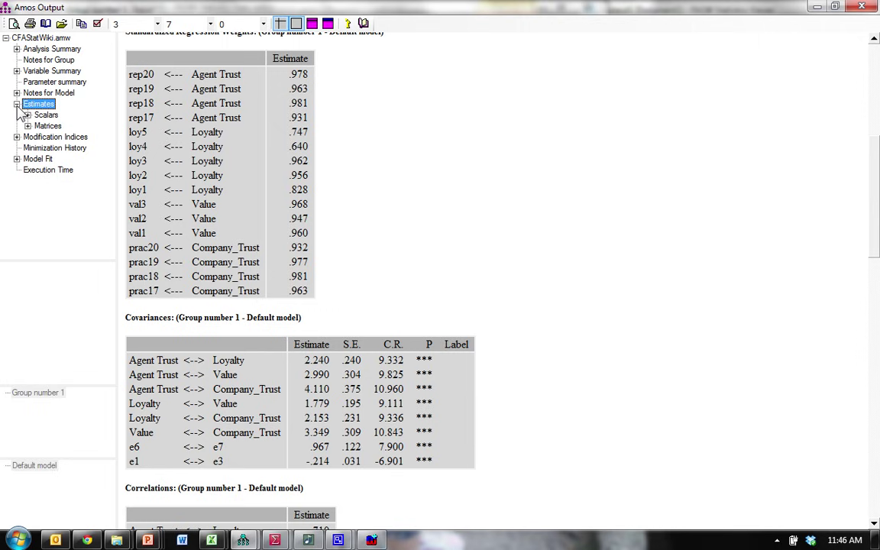
pyautogui.click(27, 127)
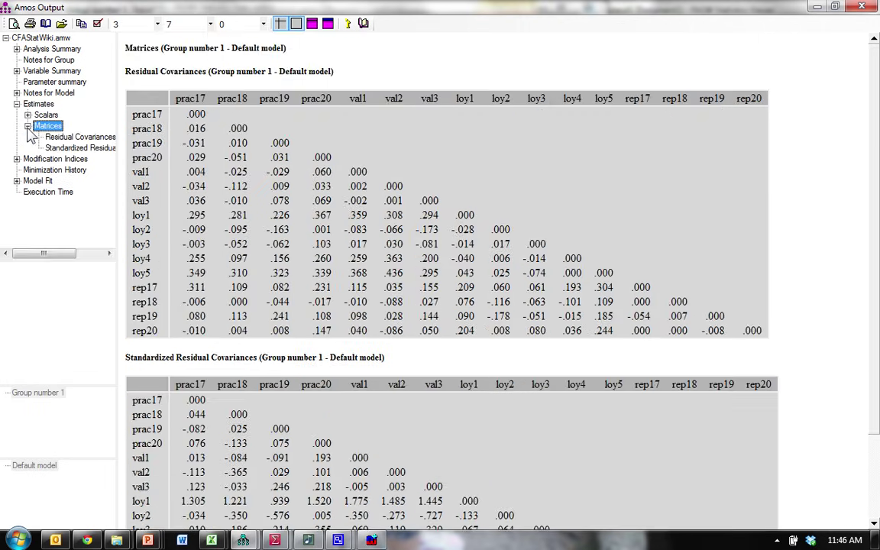
pyautogui.click(69, 150)
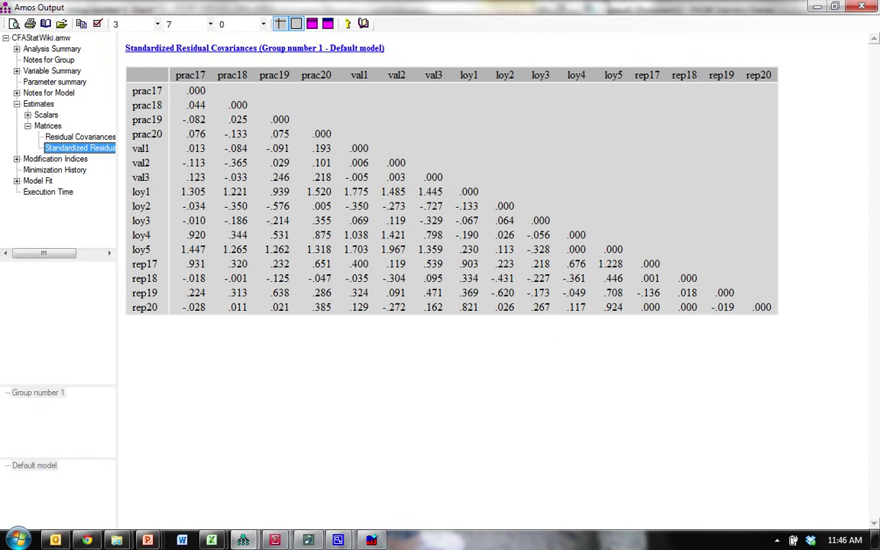
pyautogui.click(816, 6)
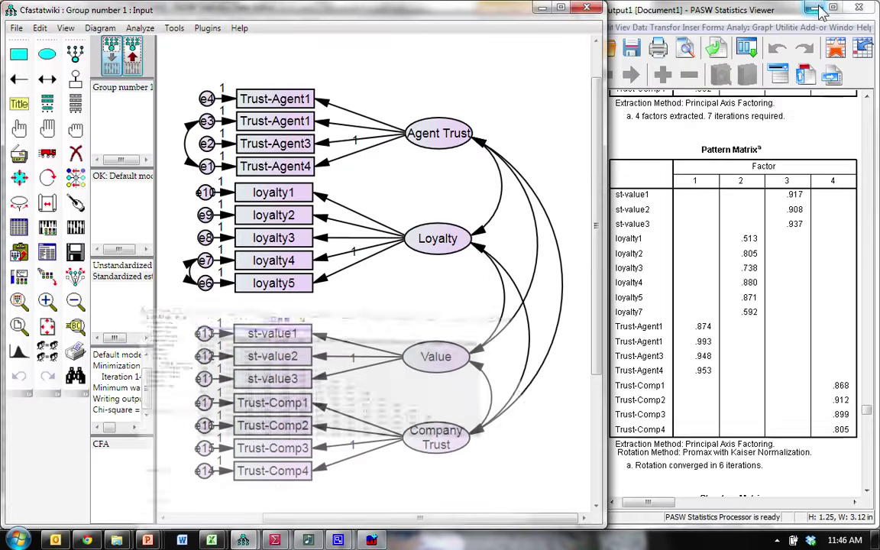
# Erase loyalty5 and its error term e6 along with the e6–e7 covariance.
pyautogui.click(75, 154)
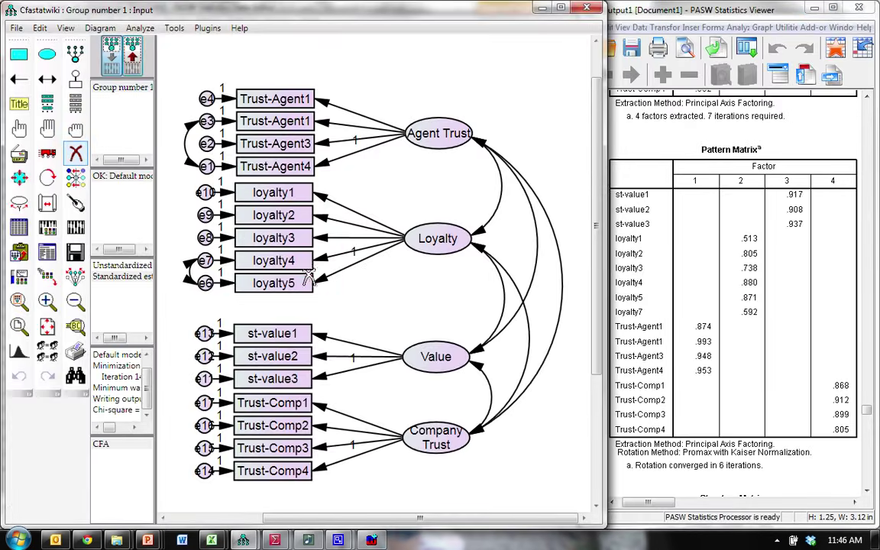
pyautogui.click(292, 285)
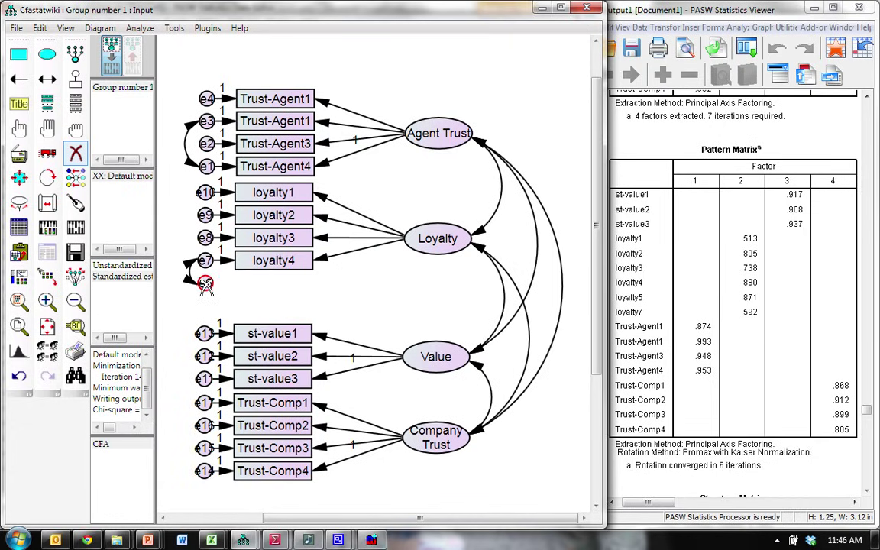
pyautogui.click(204, 283)
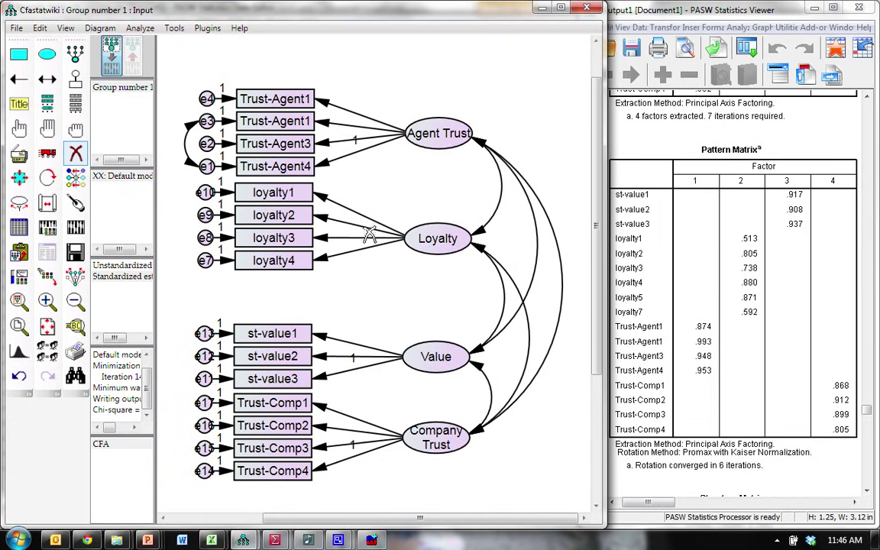
# Check loyalty2's regression weight in Object Properties, then re-estimate the model.
pyautogui.click(70, 130)
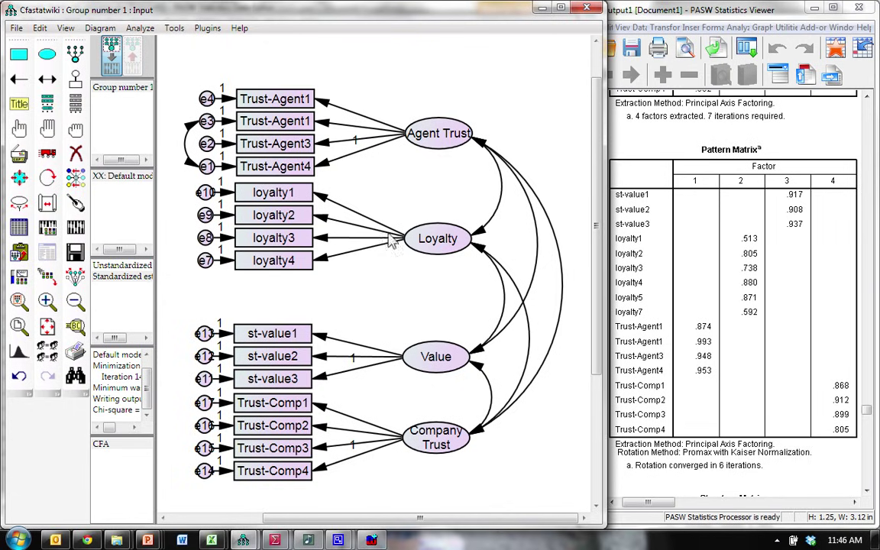
pyautogui.doubleClick(325, 264)
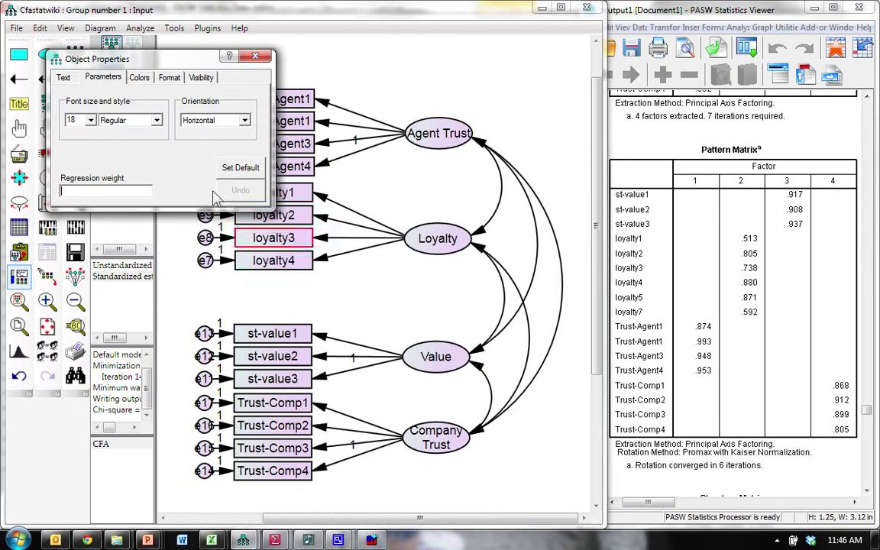
pyautogui.click(255, 55)
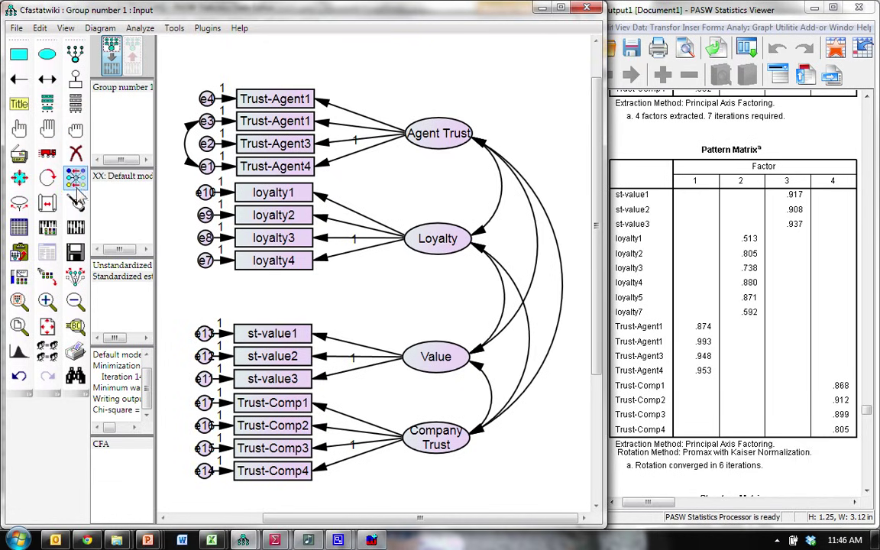
pyautogui.click(75, 227)
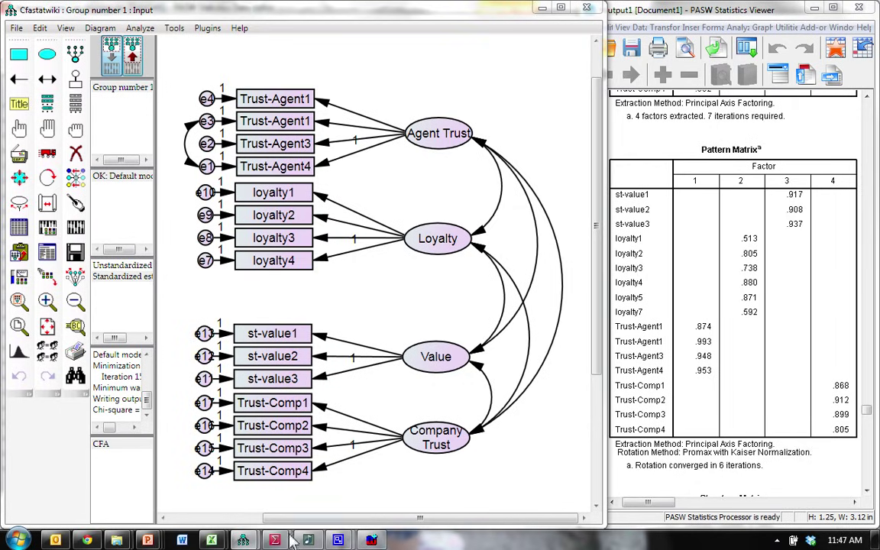
# Review the updated standardized residual covariances (peak 1.862, loy1–val1), then minimize Amos Output.
pyautogui.moveTo(242, 540)
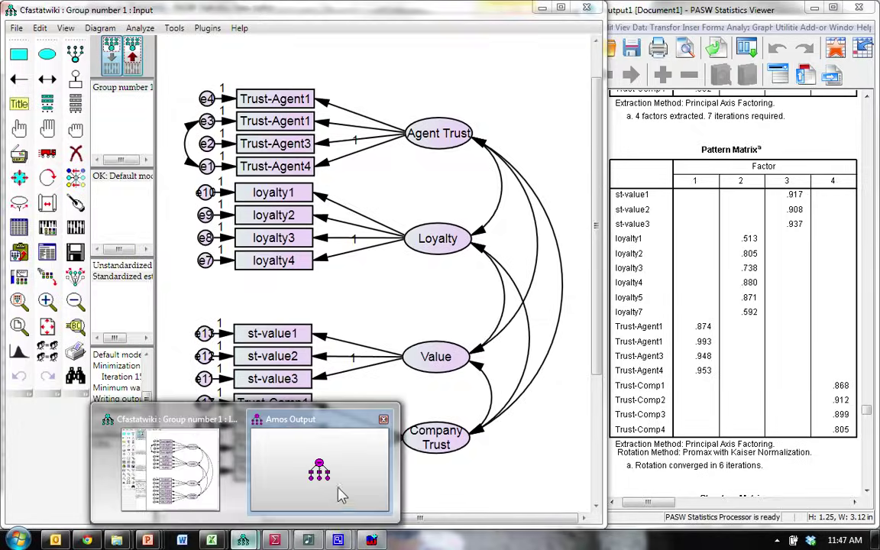
pyautogui.click(341, 495)
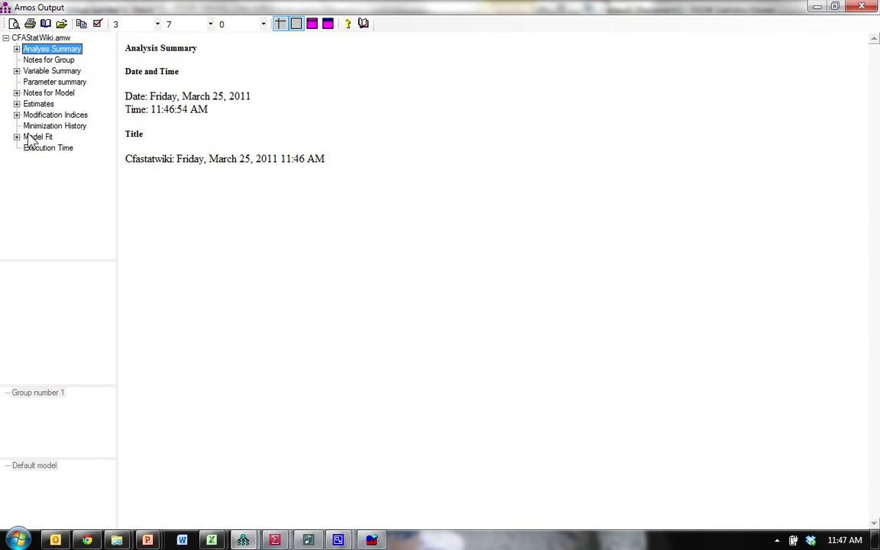
pyautogui.click(16, 104)
pyautogui.click(28, 125)
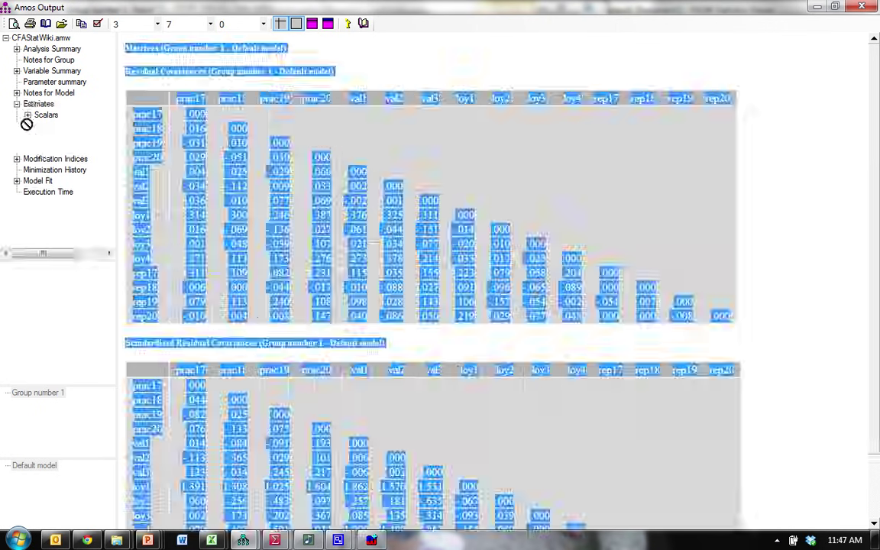
pyautogui.click(76, 147)
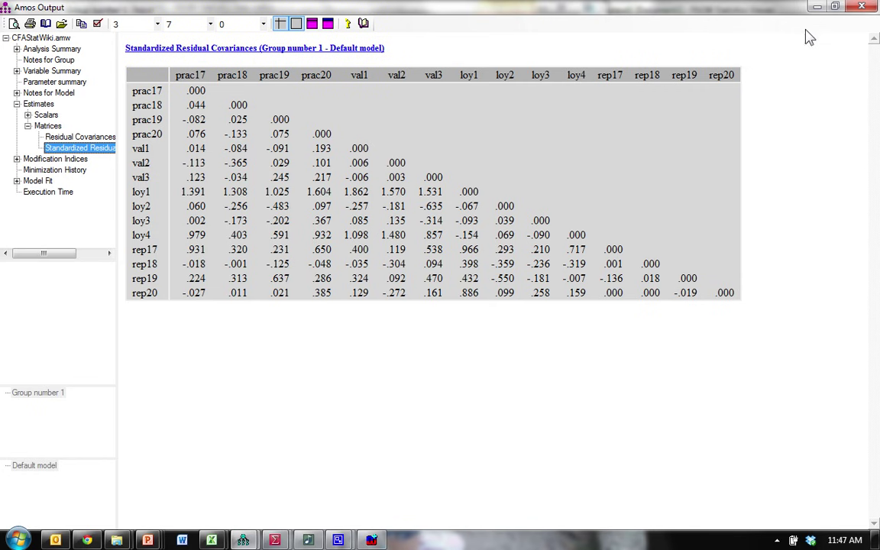
pyautogui.click(861, 6)
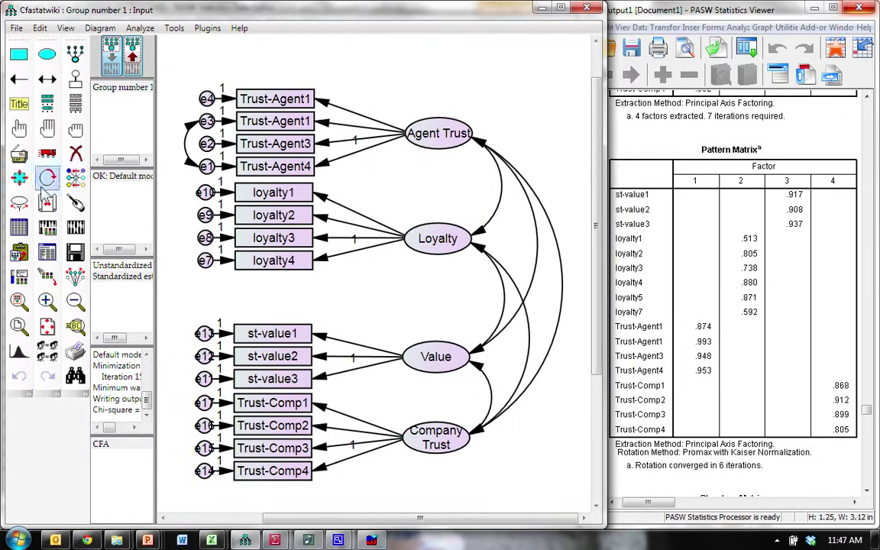
# Erase loyalty1 together with its e10 error term and re-estimate the model.
pyautogui.click(76, 153)
pyautogui.click(229, 191)
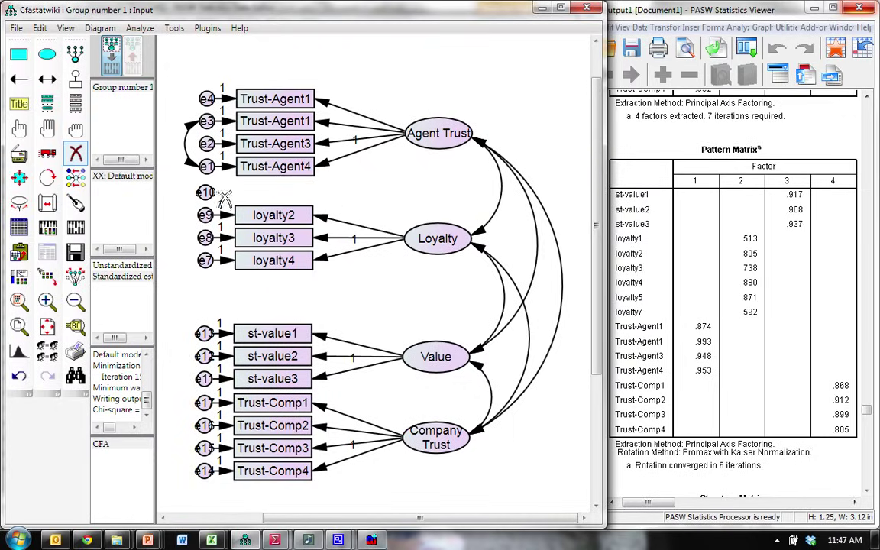
pyautogui.click(76, 228)
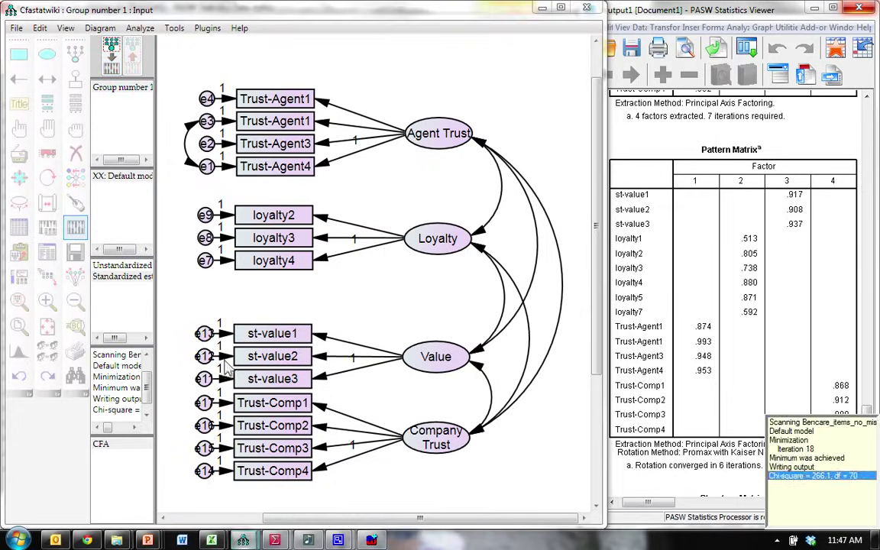
# Check the new Model Fit results in the text output: CFI .975, RMSEA .091.
pyautogui.click(50, 256)
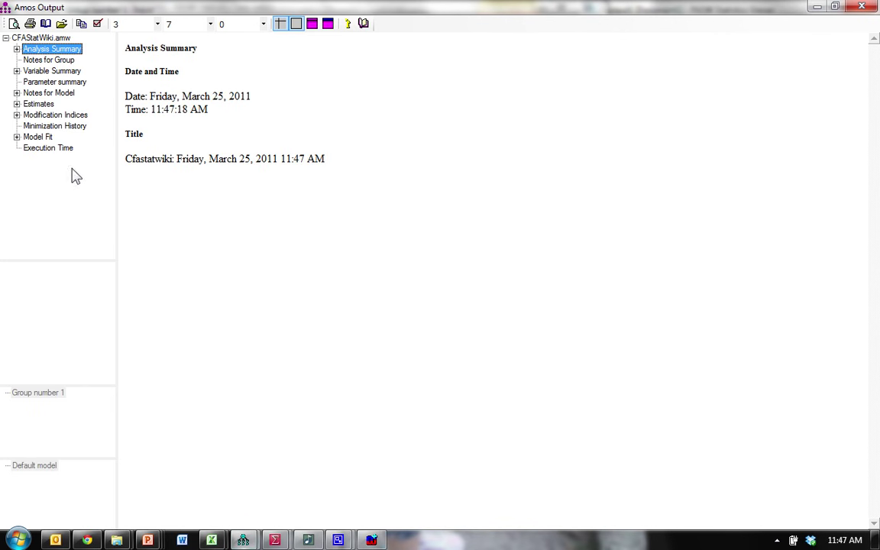
pyautogui.click(36, 136)
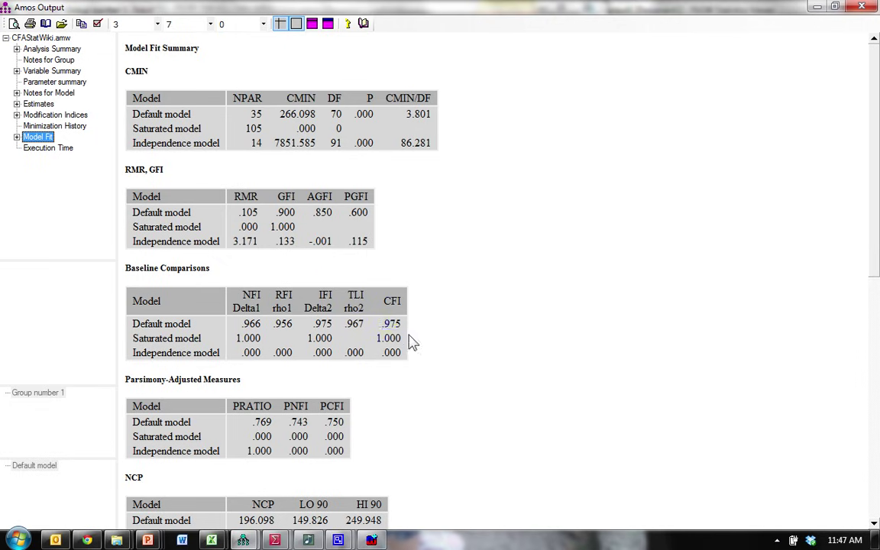
pyautogui.scroll(-5, 560, 448)
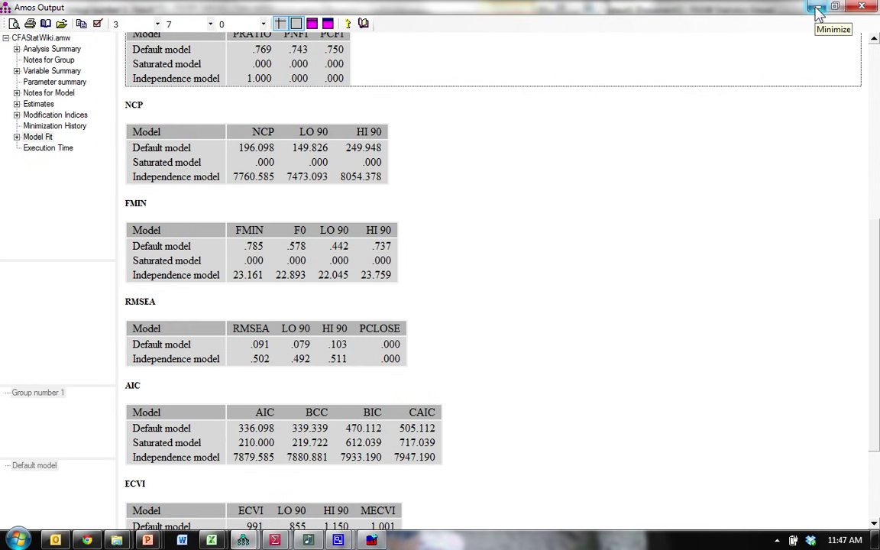
pyautogui.click(817, 9)
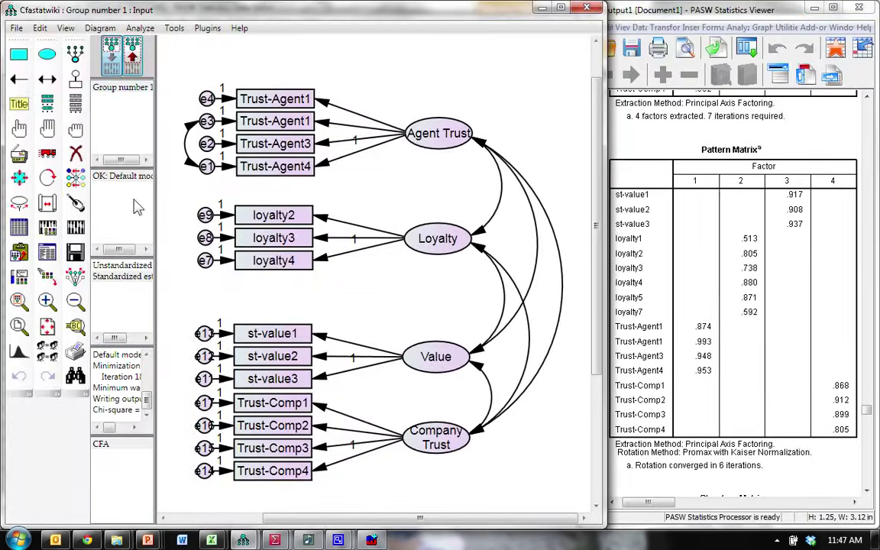